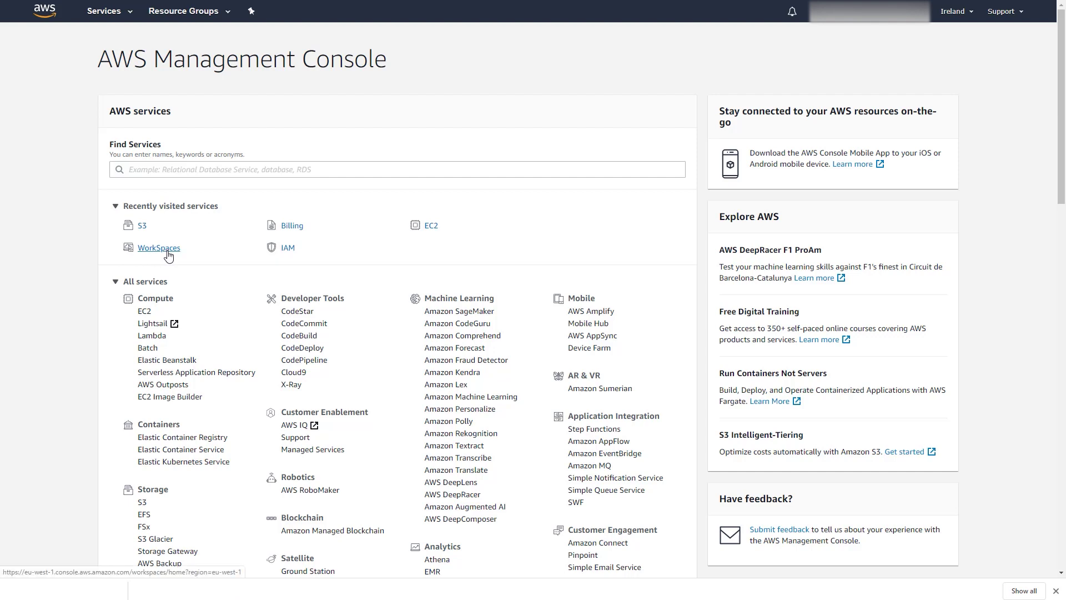
Review the existing WorkSpace's details in WorkSpaces, then return to the console home.
left_click(167, 251)
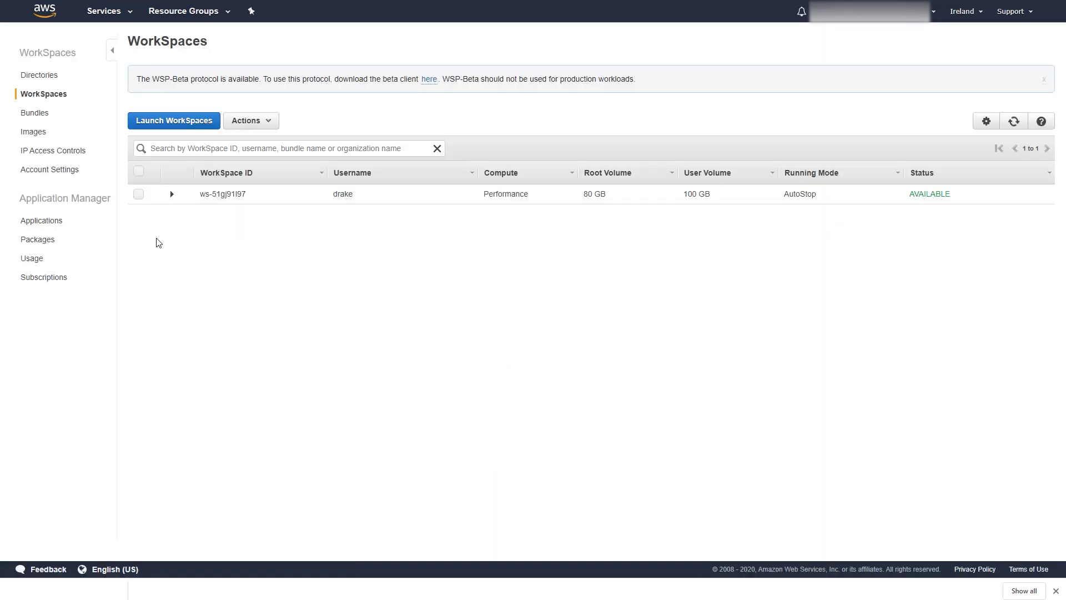
left_click(172, 194)
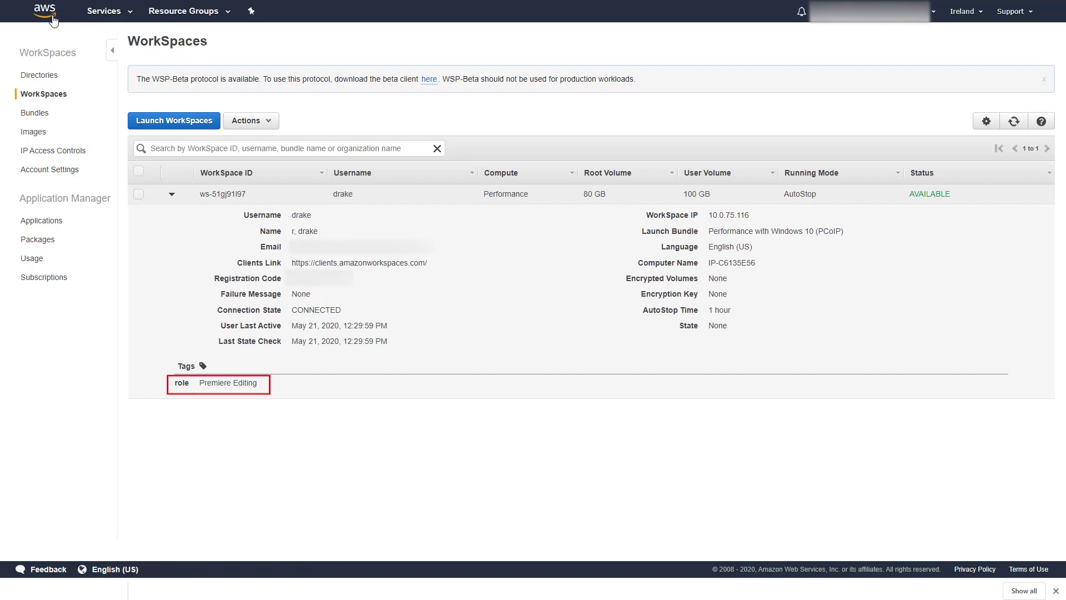
left_click(52, 17)
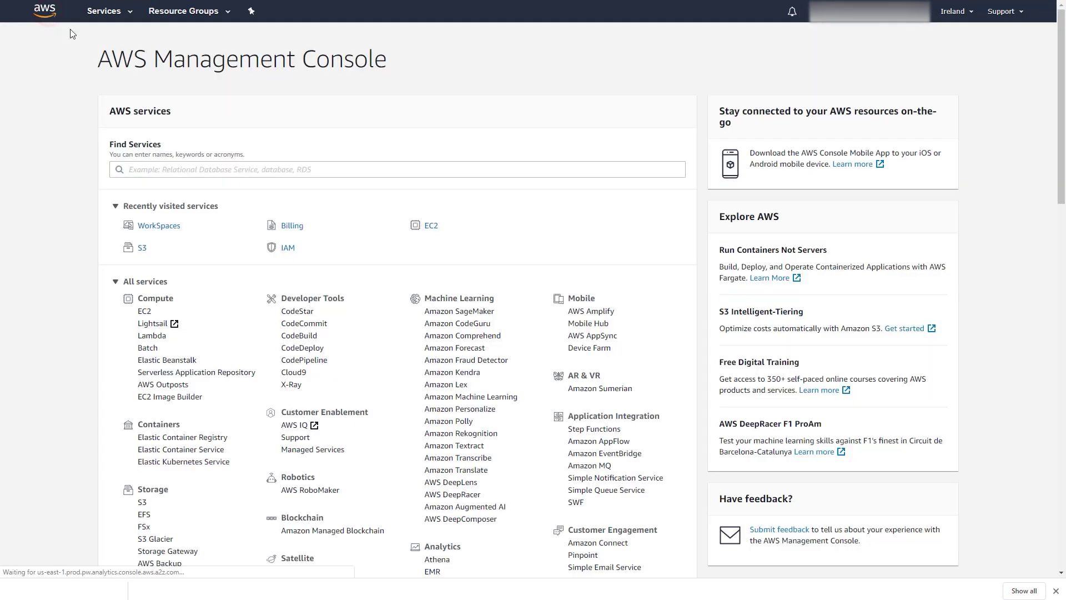
In S3, filter buckets by 'tt' and open the tt-demo-media bucket.
left_click(143, 249)
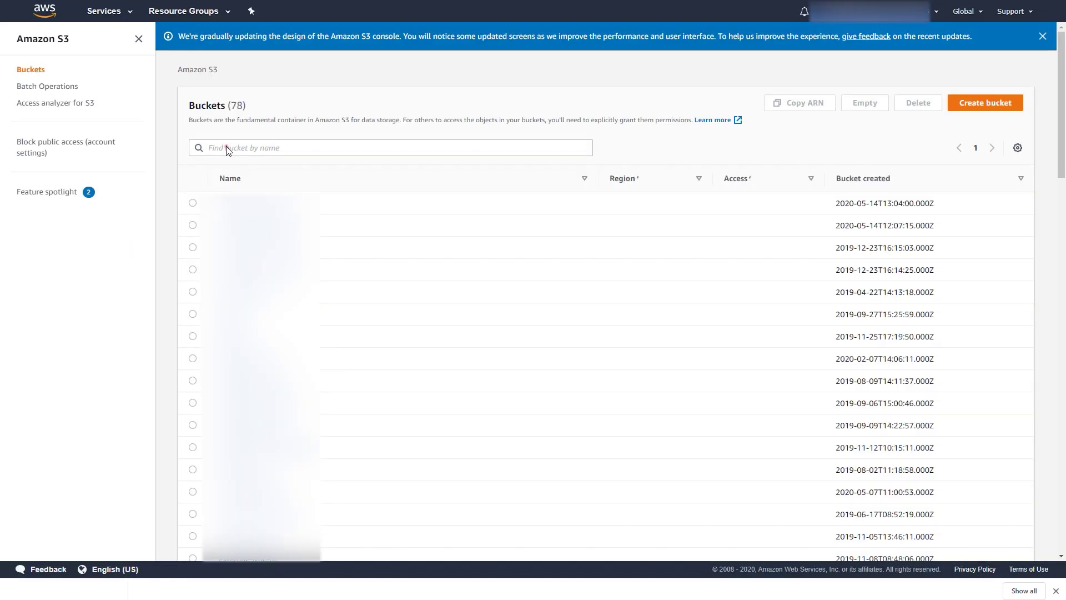
left_click(227, 147)
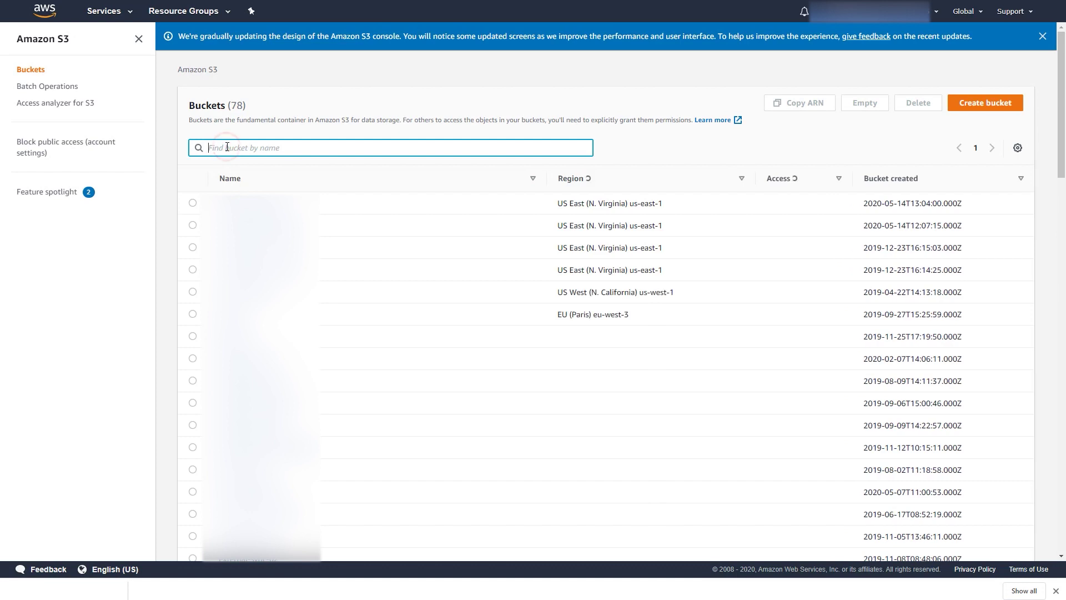
type("tt")
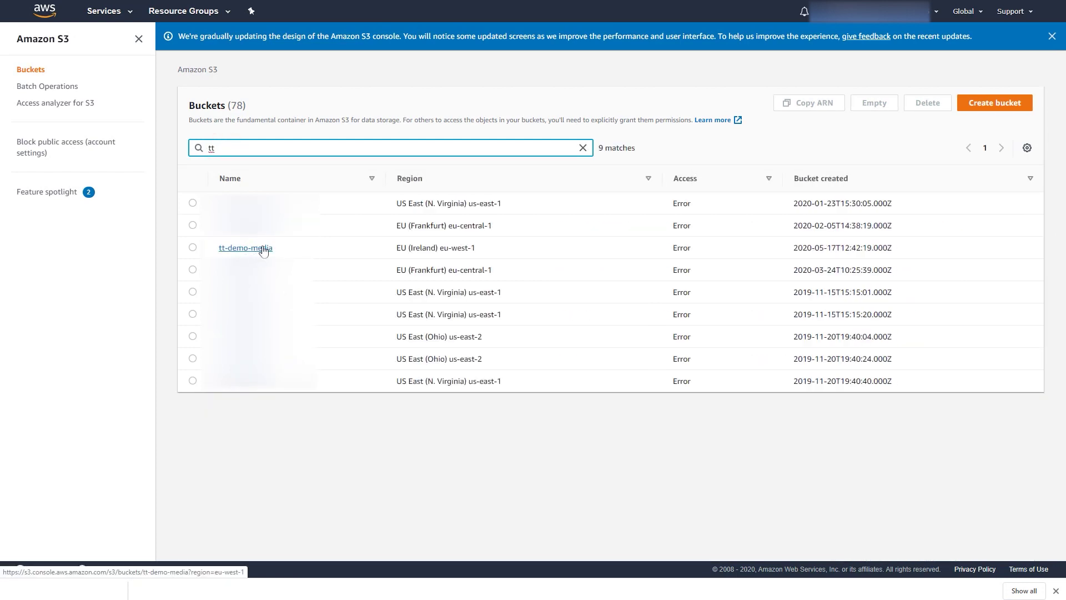
left_click(263, 251)
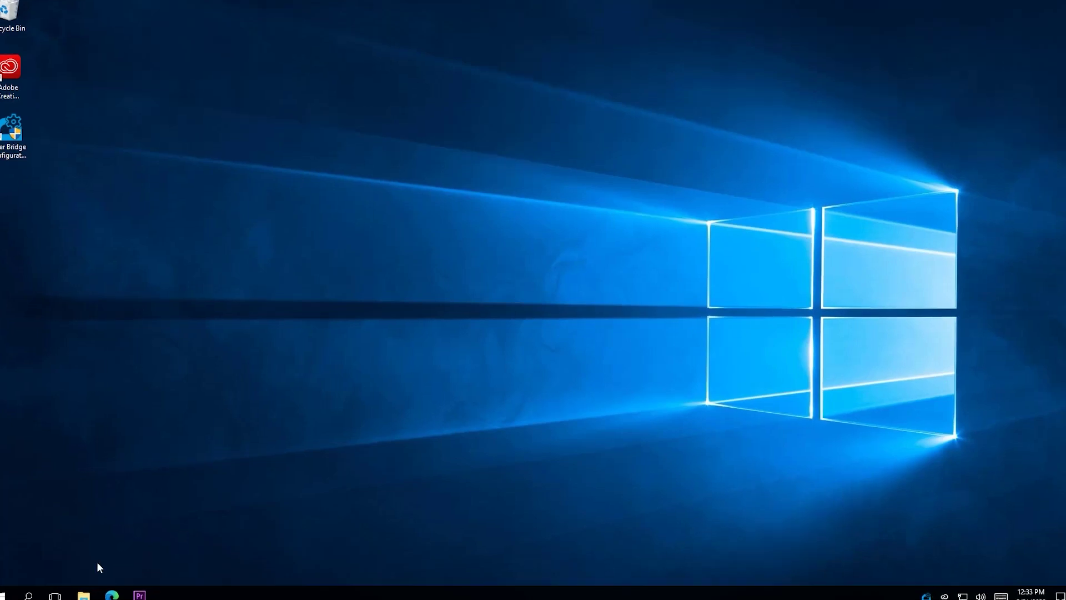
Add a new folder named Data at the root of the UserProfile (D:) drive.
left_click(94, 588)
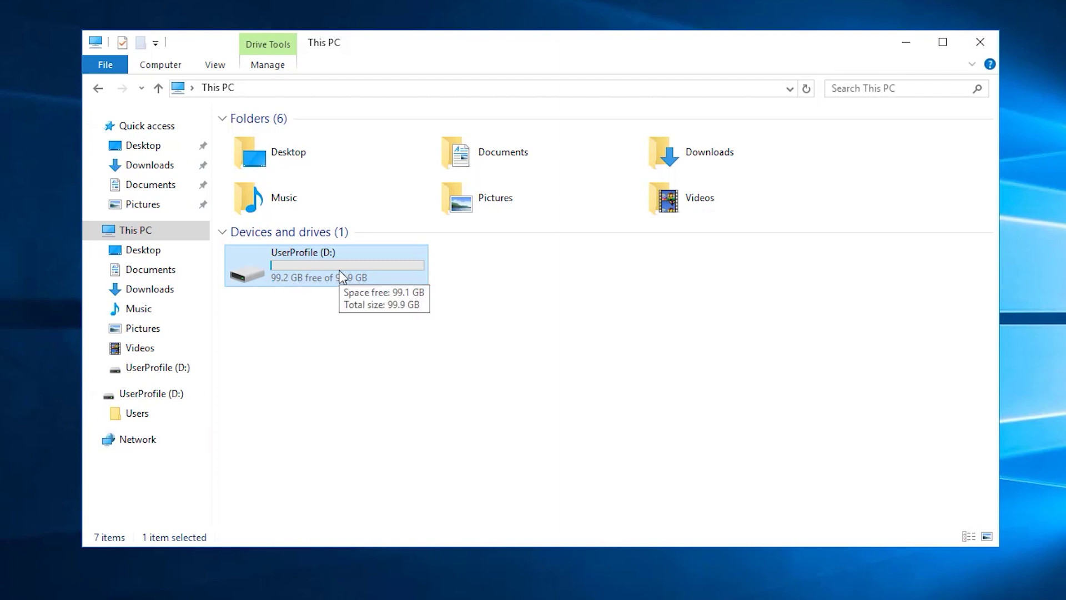
double_click(324, 279)
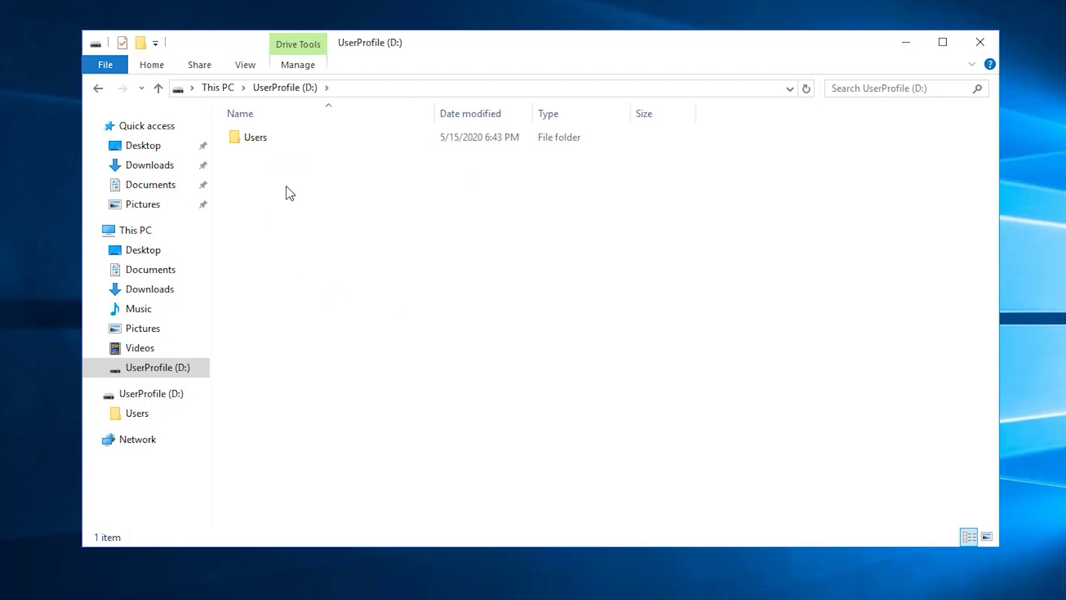
right_click(285, 186)
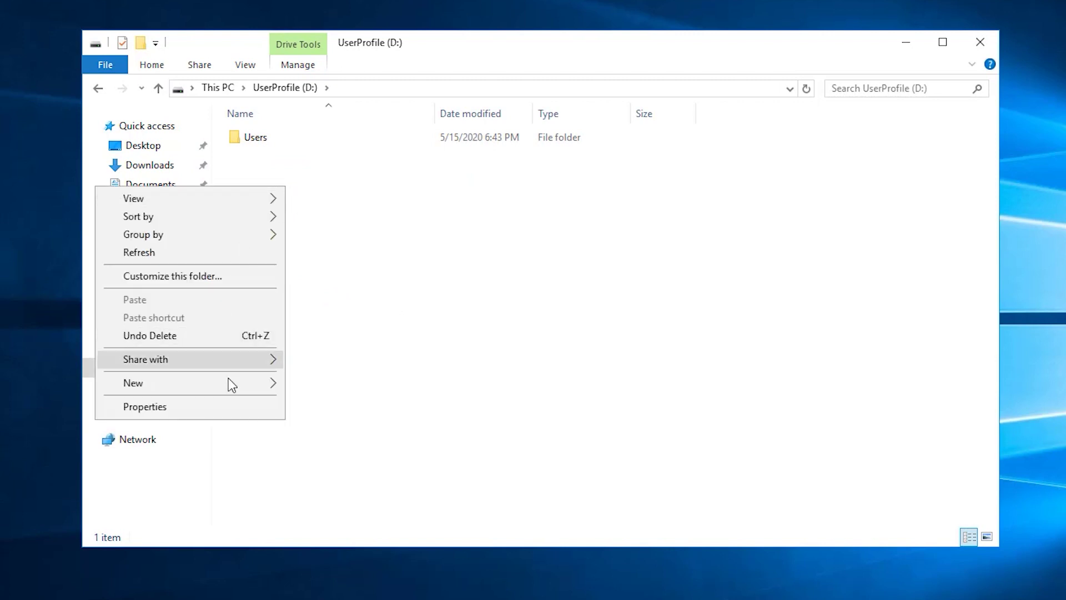
left_click(219, 382)
left_click(162, 364)
type("Data")
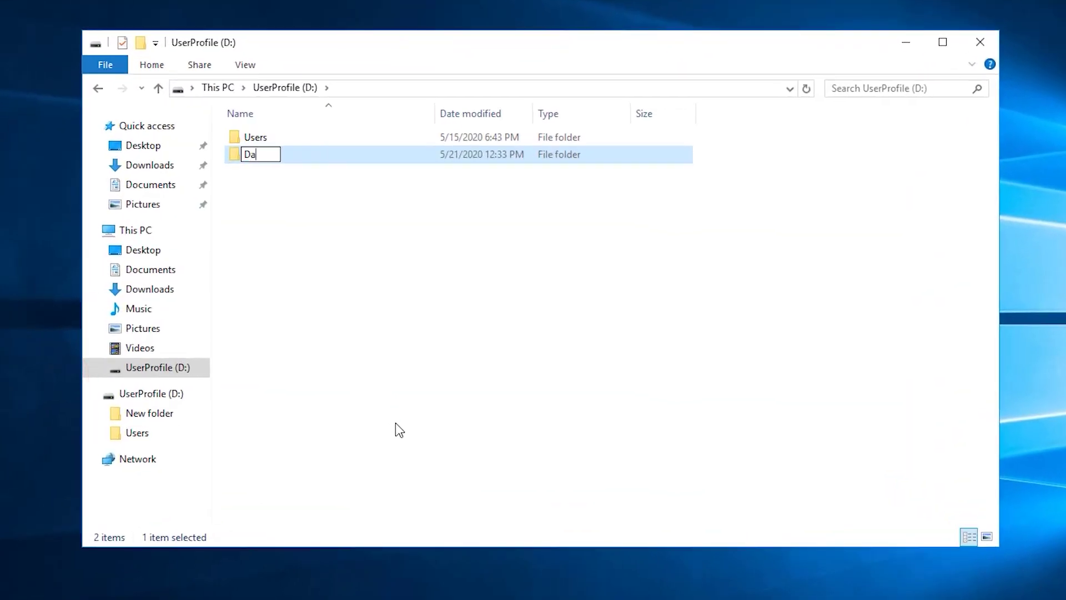
key("Return")
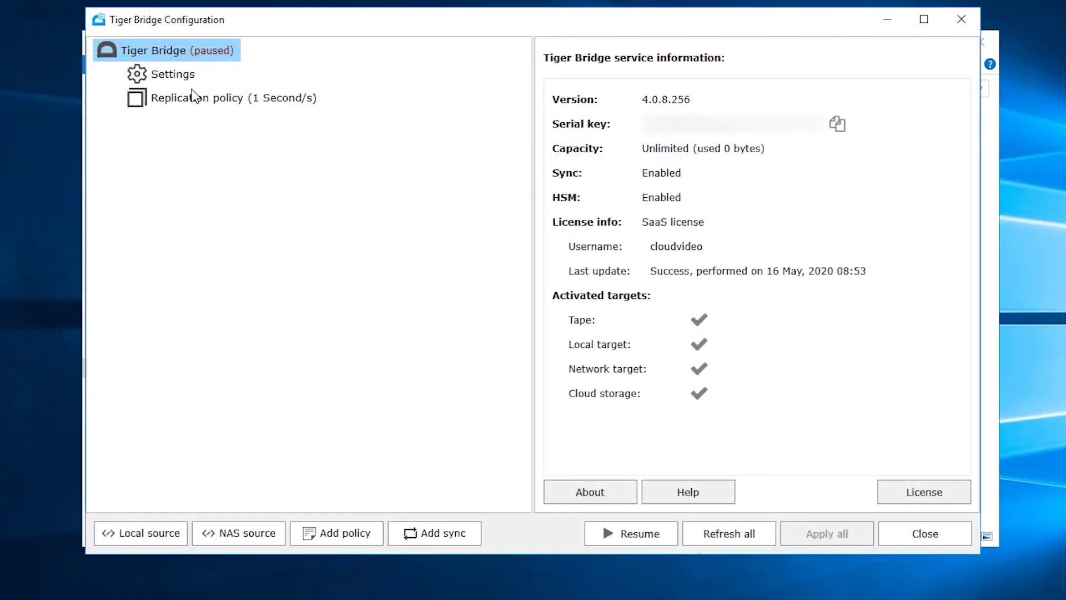
Add D:\Data as a Tiger Bridge local replication source.
left_click(129, 538)
double_click(638, 144)
left_click(620, 185)
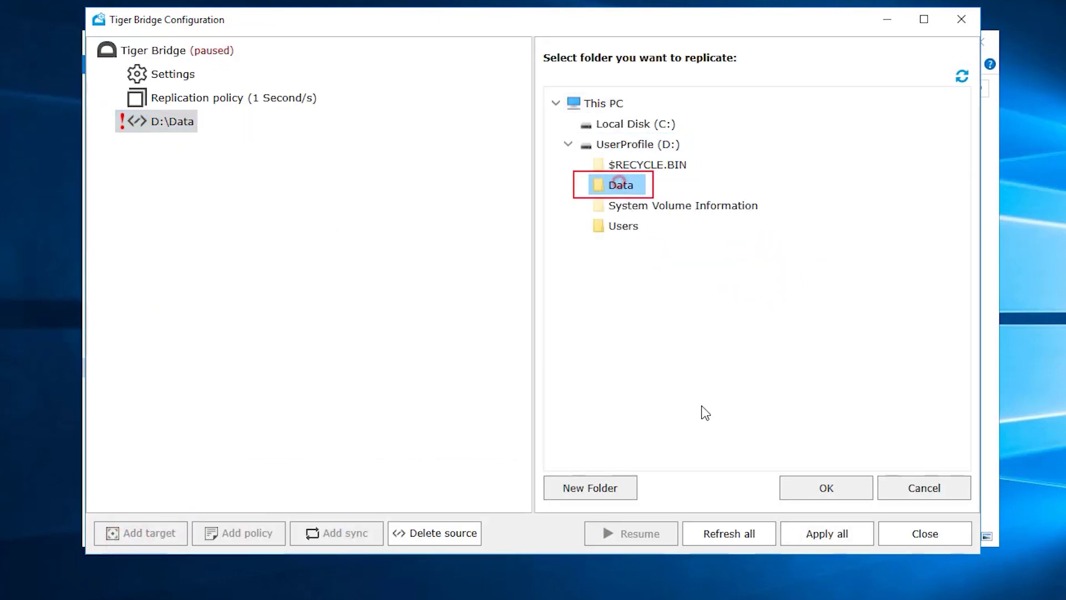
left_click(802, 477)
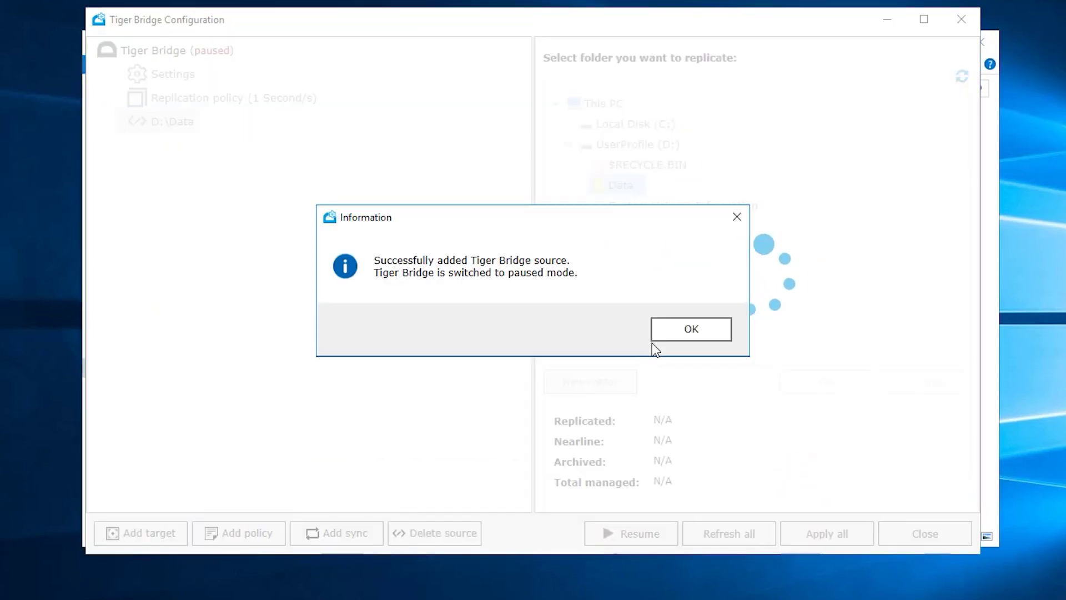
left_click(696, 329)
Add an Amazon S3 target for D:\Data using the tt-demo-media bucket.
left_click(149, 533)
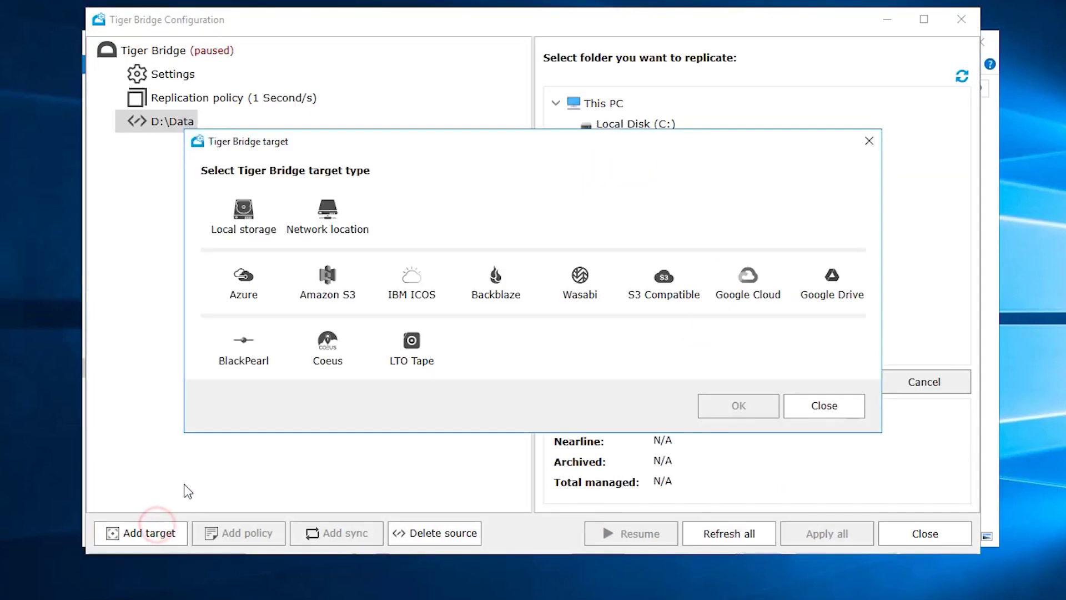
left_click(328, 278)
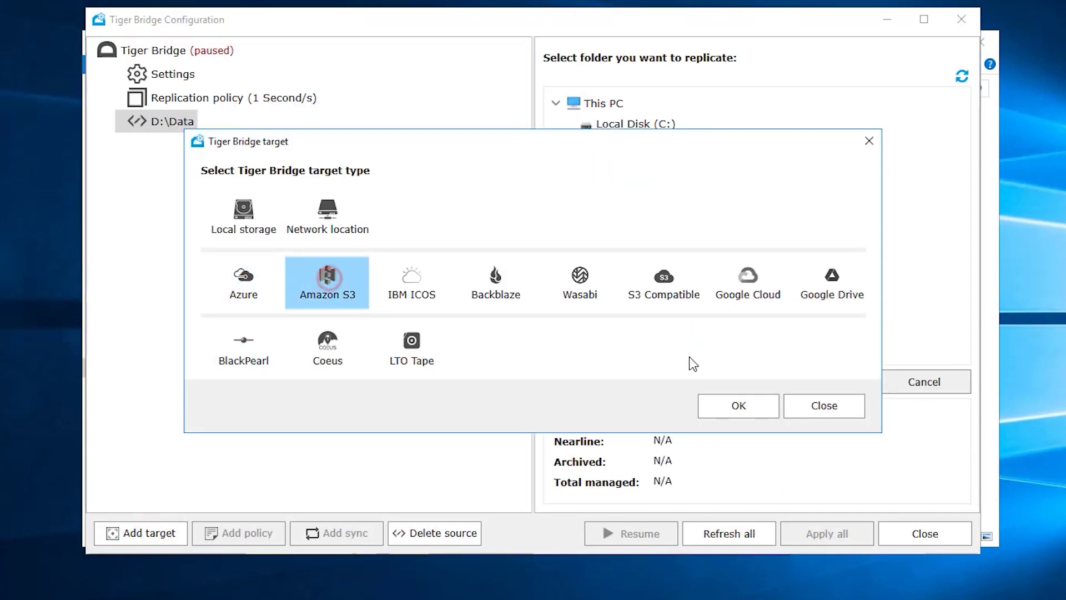
left_click(728, 395)
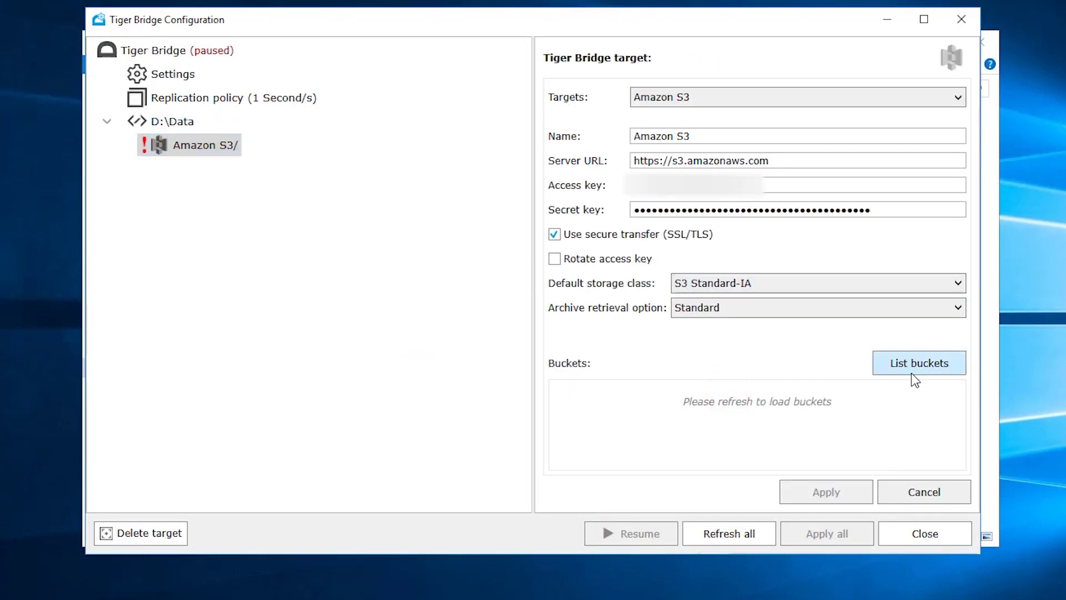
left_click(911, 372)
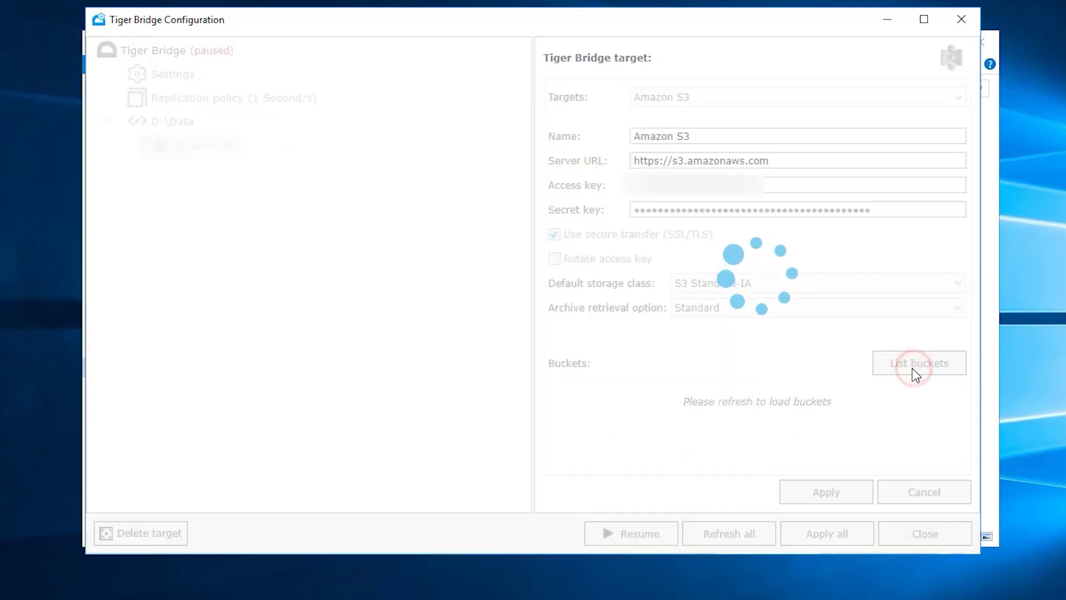
left_click(697, 428)
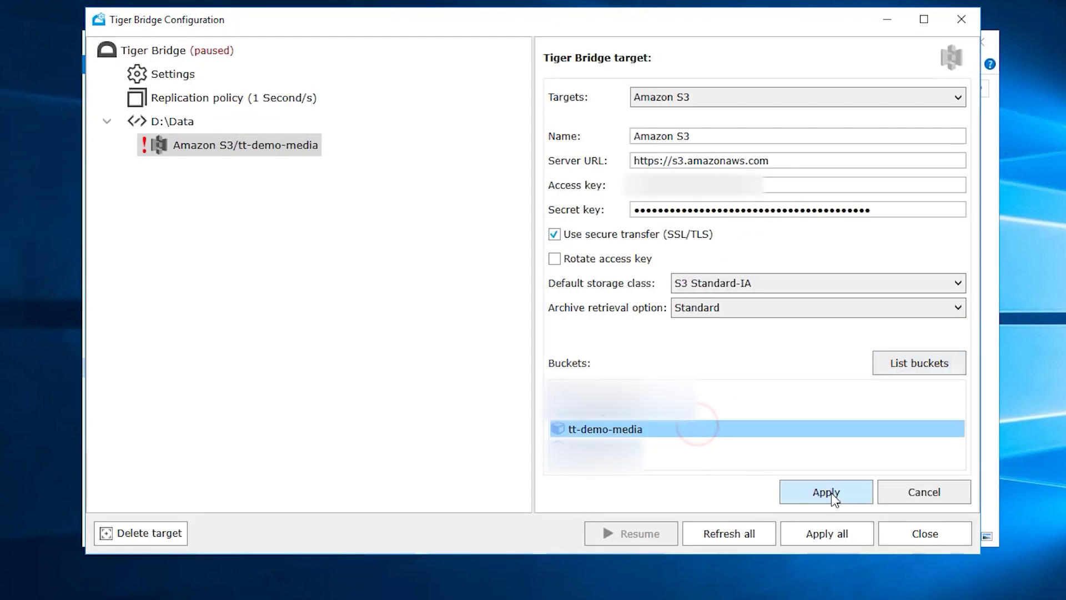
left_click(828, 491)
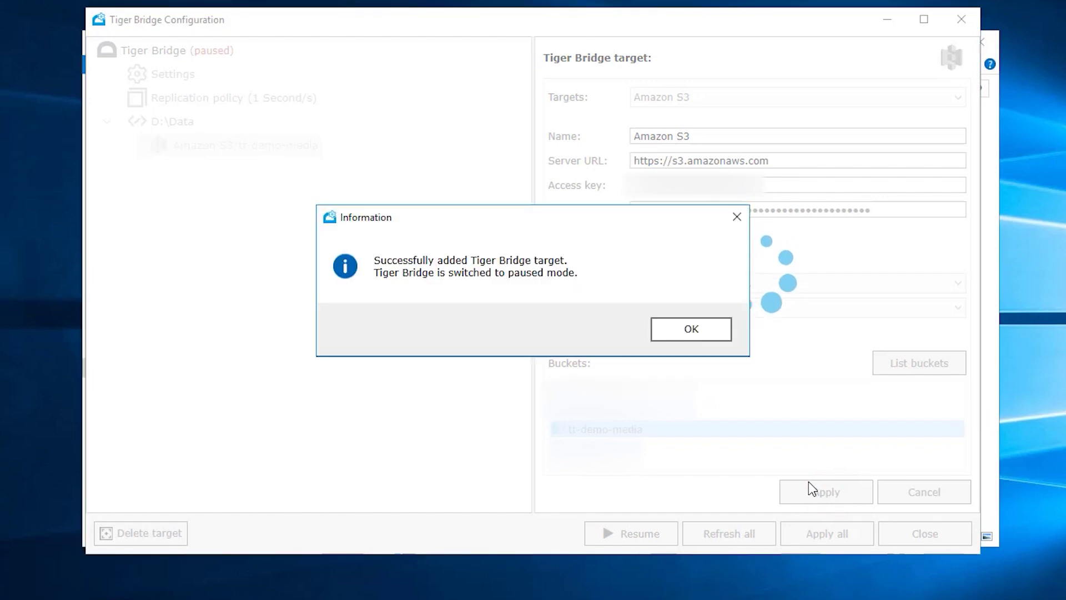
left_click(698, 331)
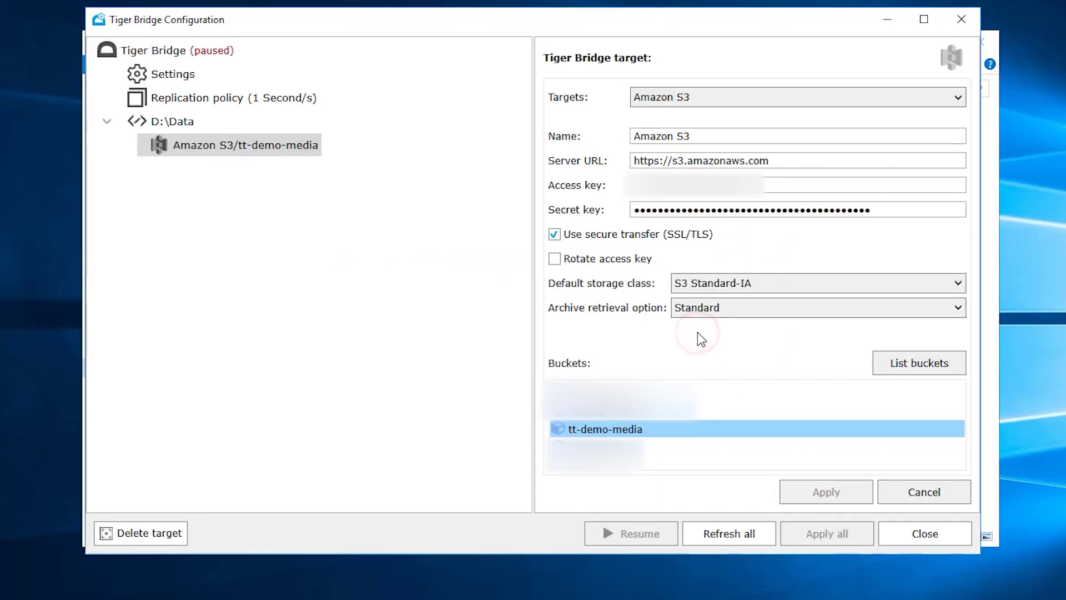
Resume Tiger Bridge and open the Data folder to see the replicated files.
left_click(217, 51)
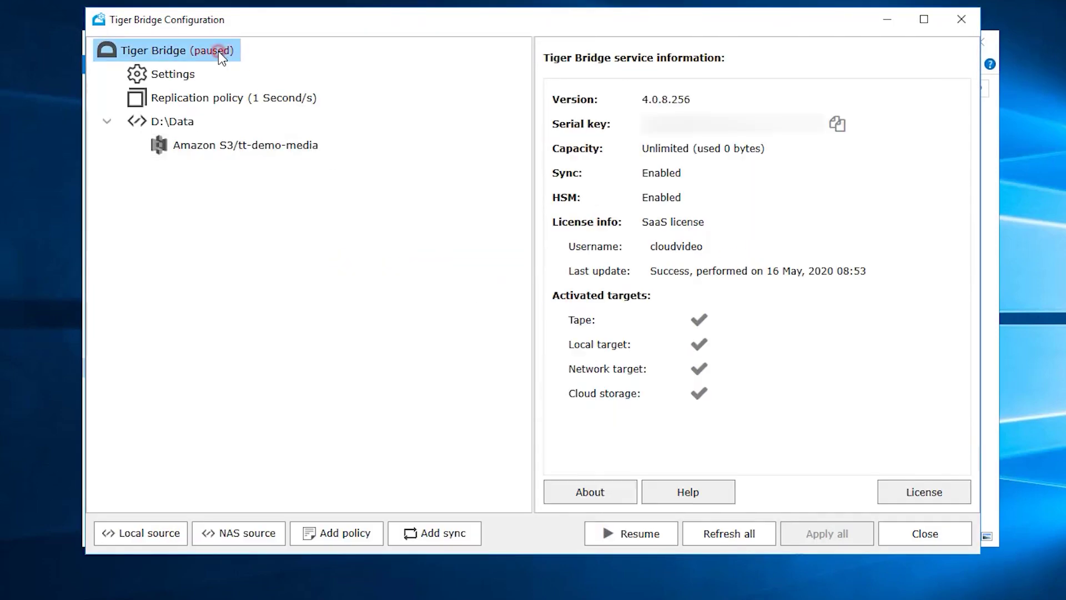
left_click(630, 534)
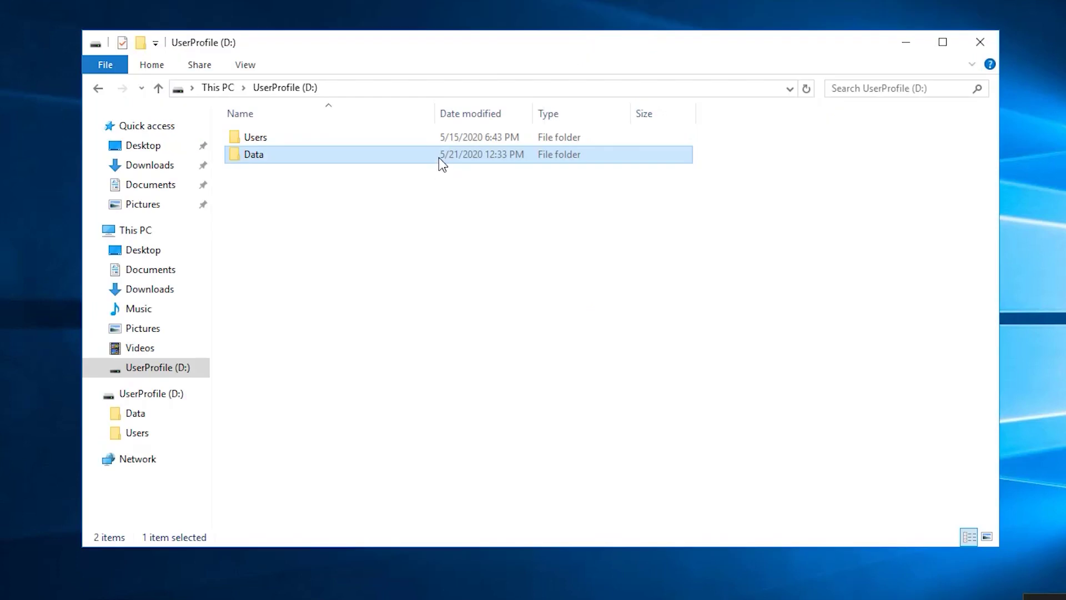
double_click(439, 157)
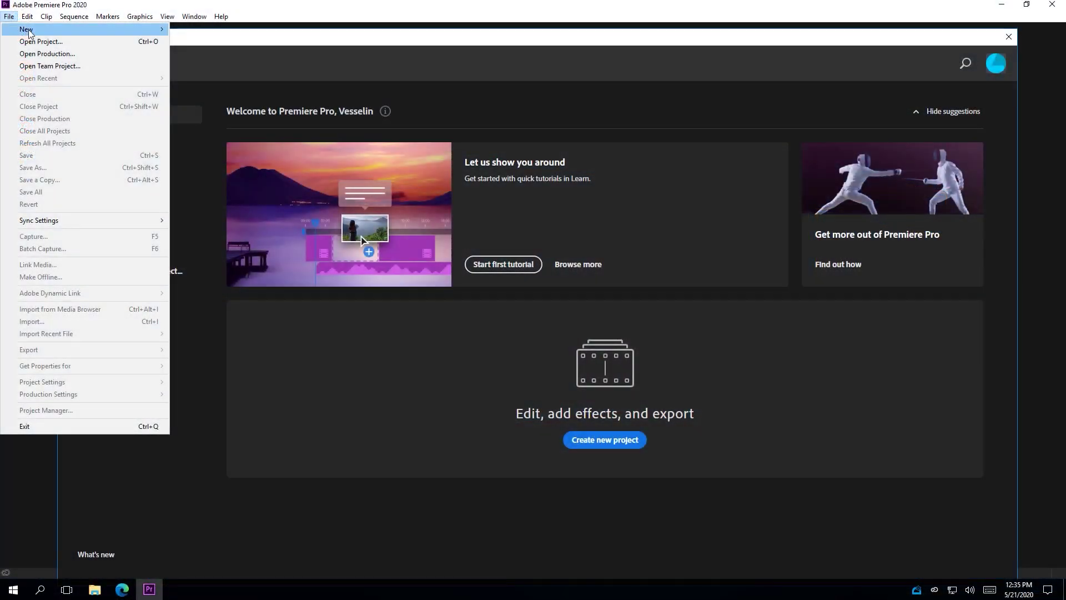
Name the new Premiere project 'Demo Project' and set its location to D:\Data.
mouse_move(84, 29)
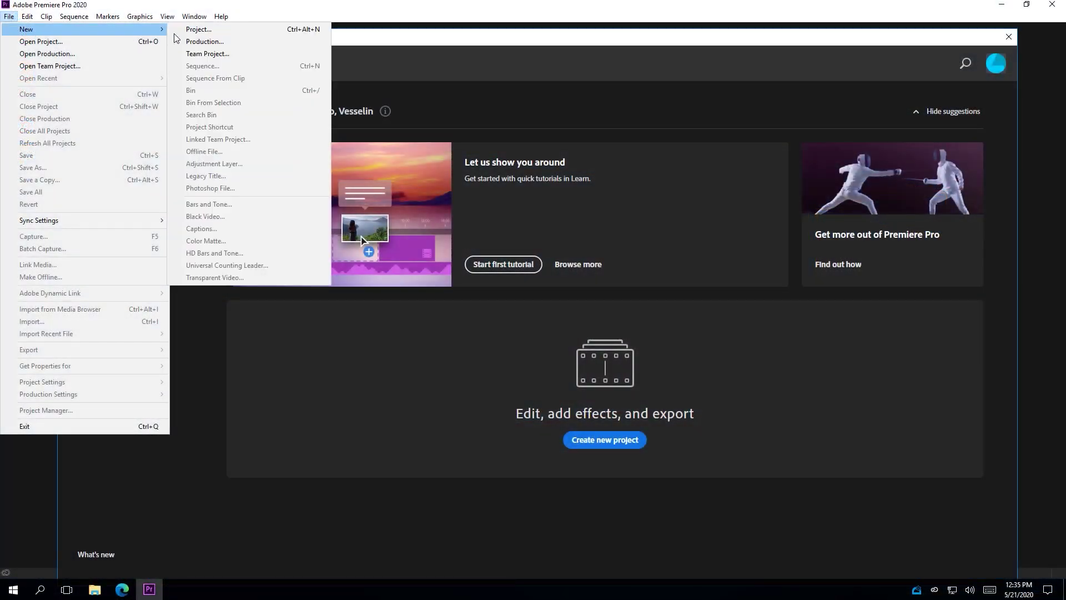
left_click(212, 28)
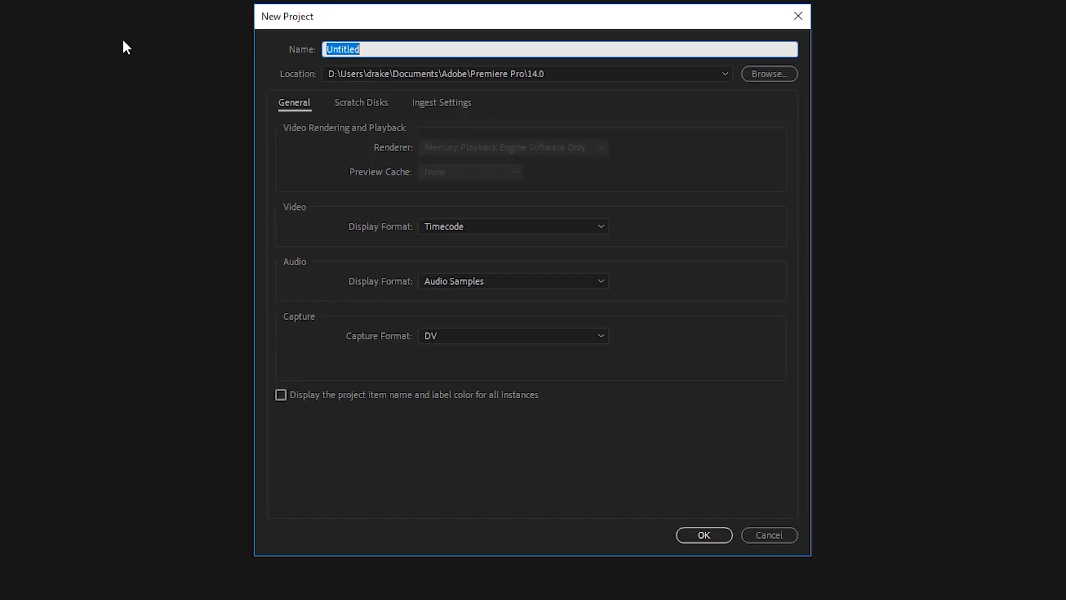
type("Demo Project")
left_click(769, 73)
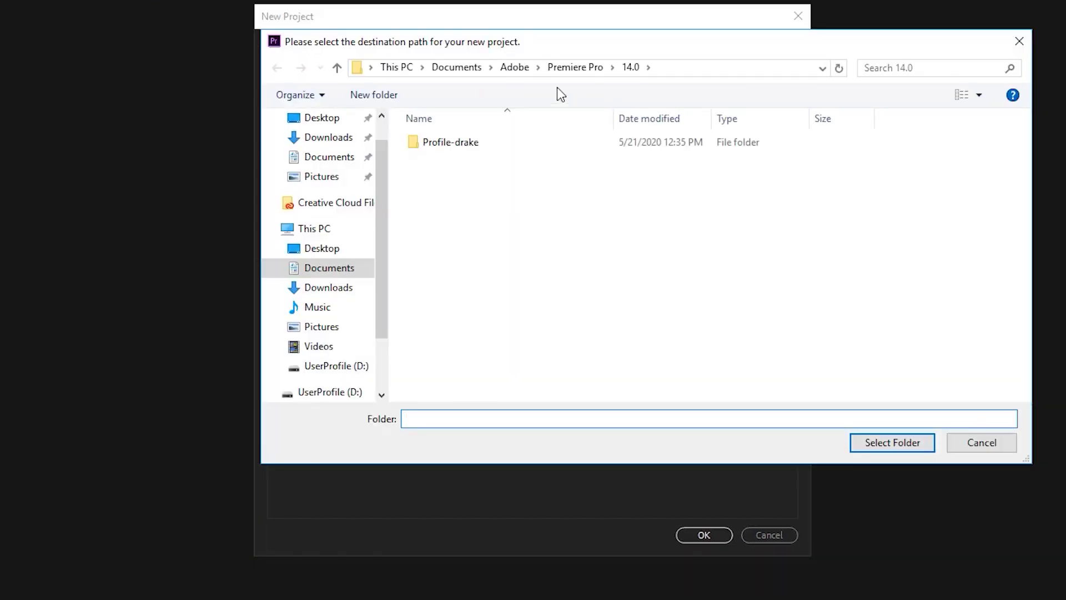
left_click(394, 67)
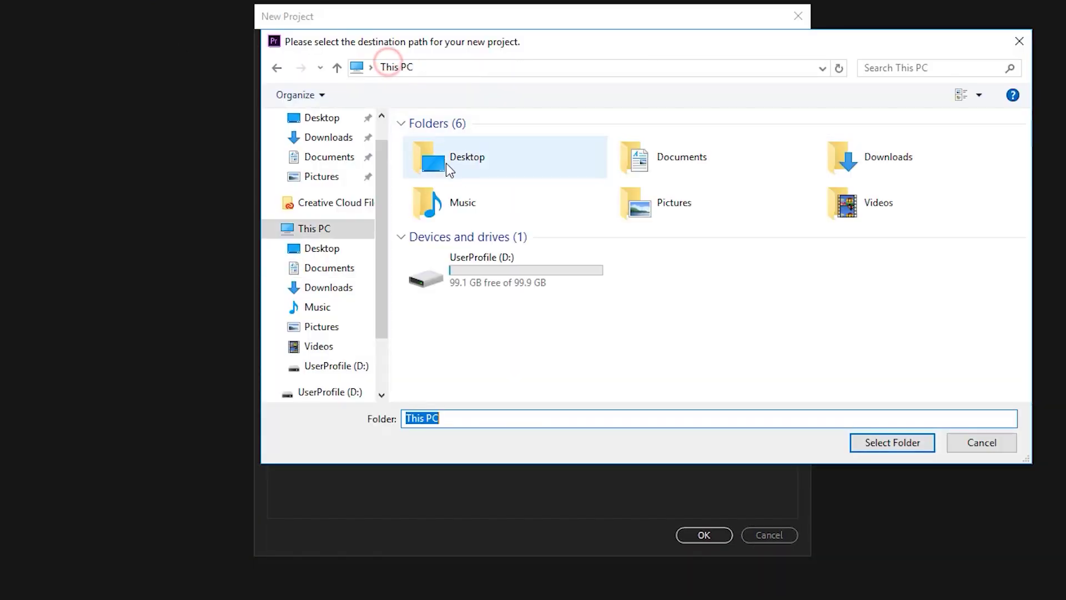
double_click(511, 273)
double_click(461, 145)
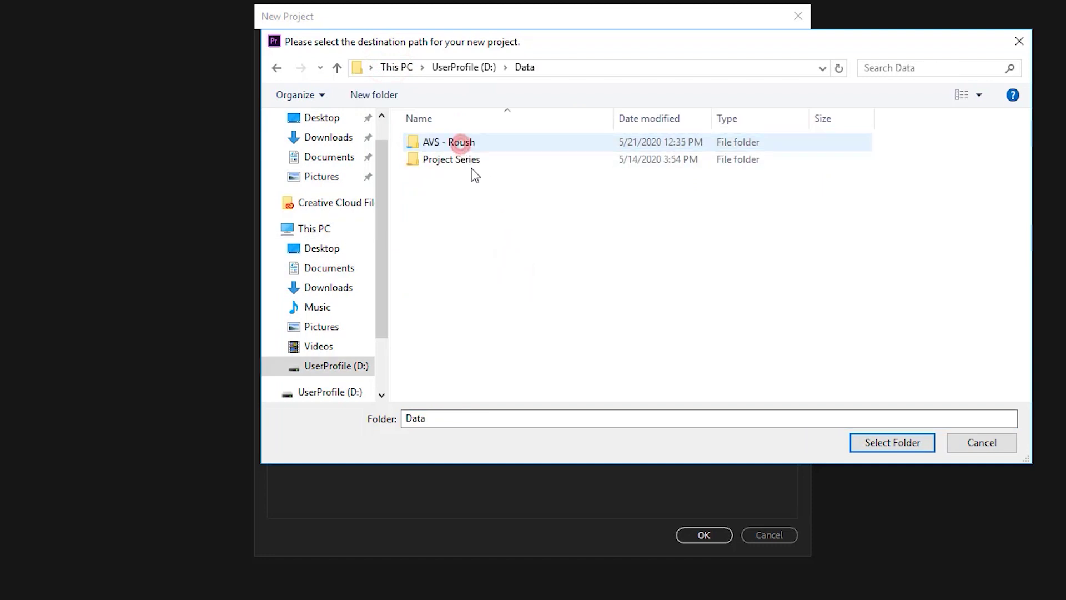
left_click(885, 443)
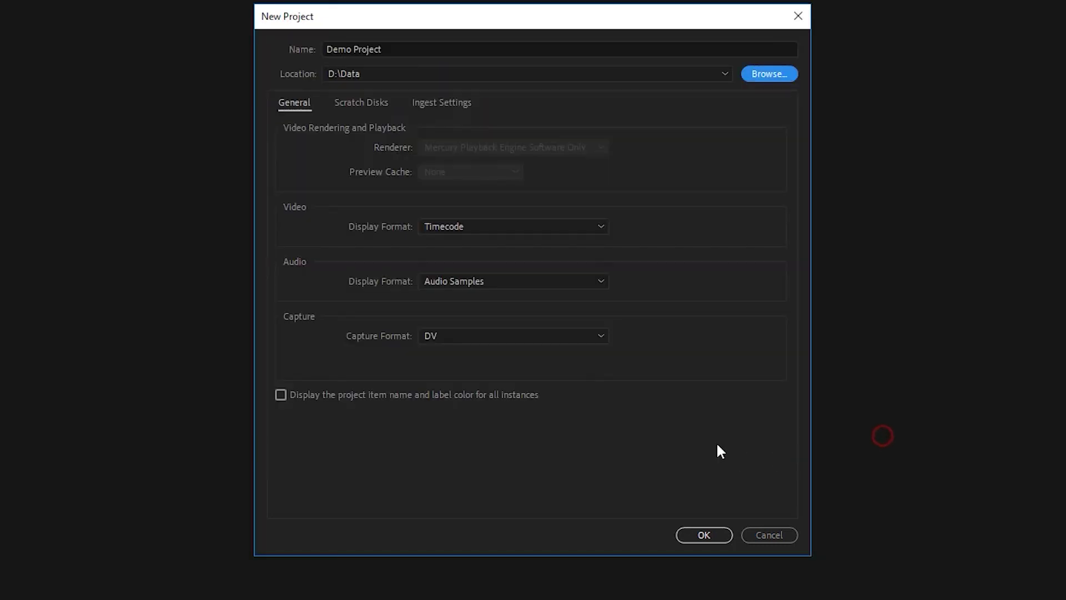
Create Demo Project and drag Leo and Jeff4 plus the AVS clips from AVS - Roush into it.
left_click(701, 535)
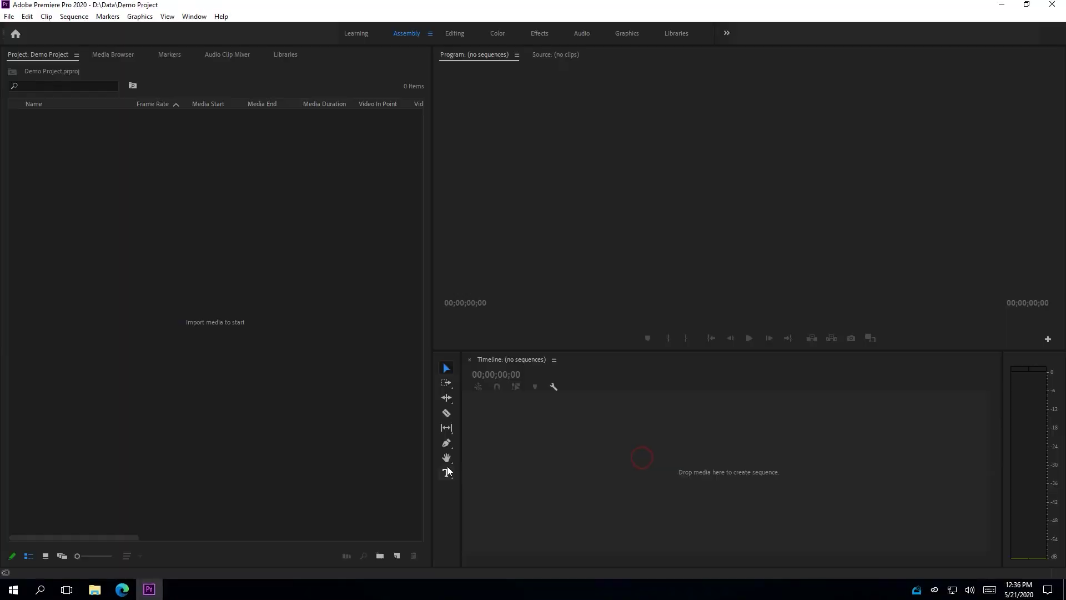
mouse_move(99, 594)
left_click(139, 525)
double_click(352, 191)
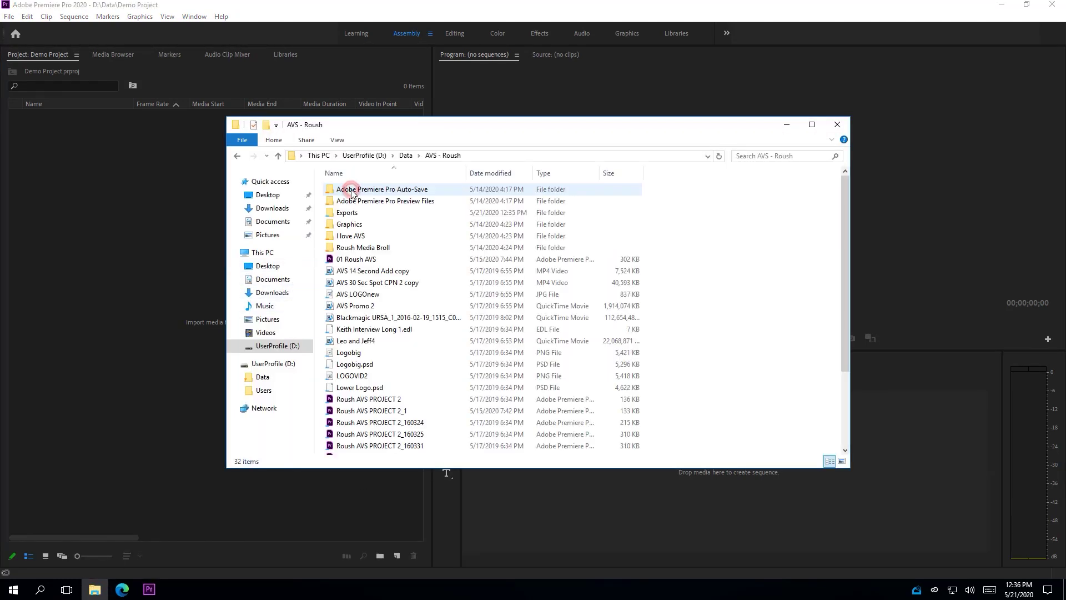
left_click(376, 344)
key("alt+Return")
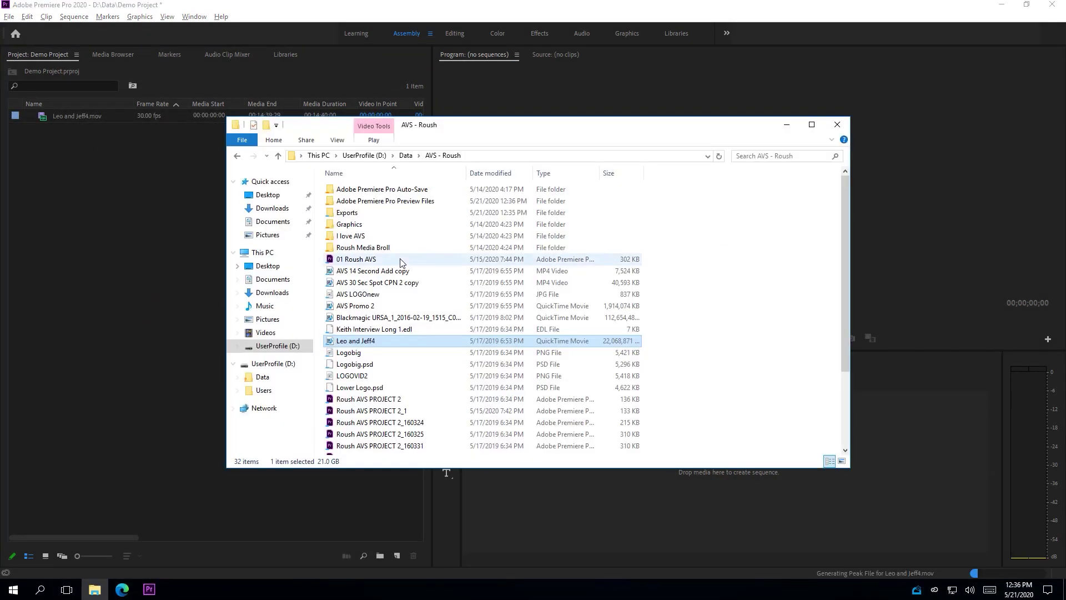
left_click(372, 273)
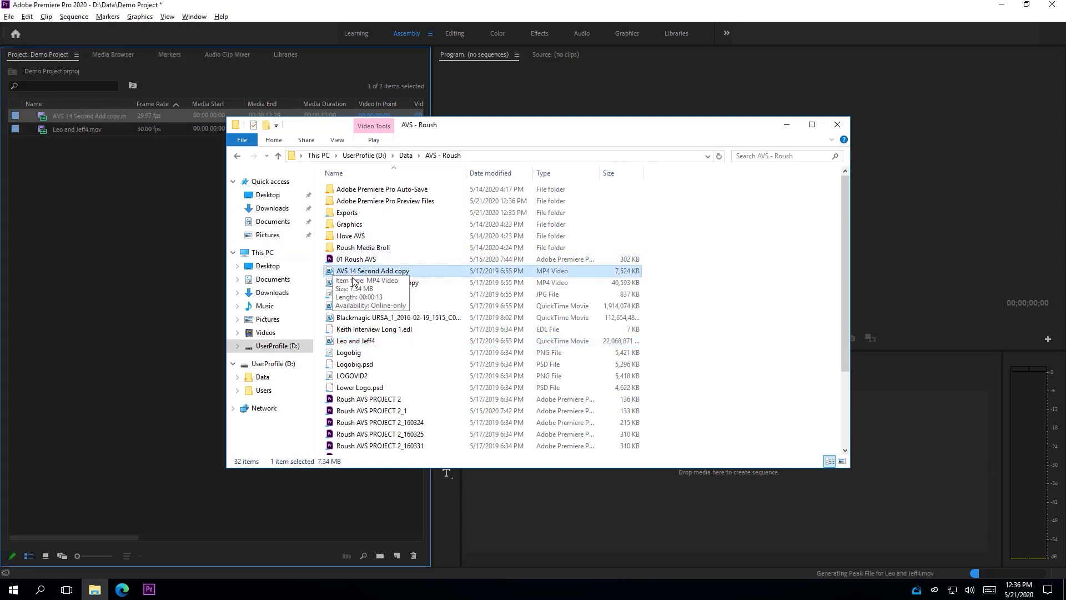
left_click_drag(353, 282, 141, 213)
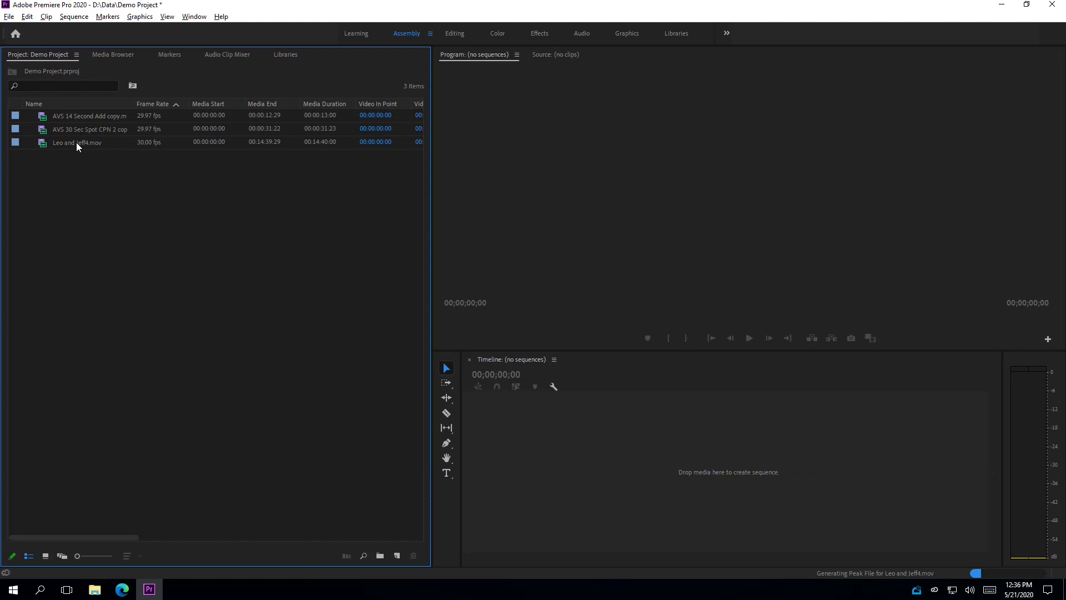
Build a sequence from Leo and Jeff4.mov and append AVS 14 Second Add copy after it.
left_click_drag(75, 142, 508, 411)
left_click(232, 129)
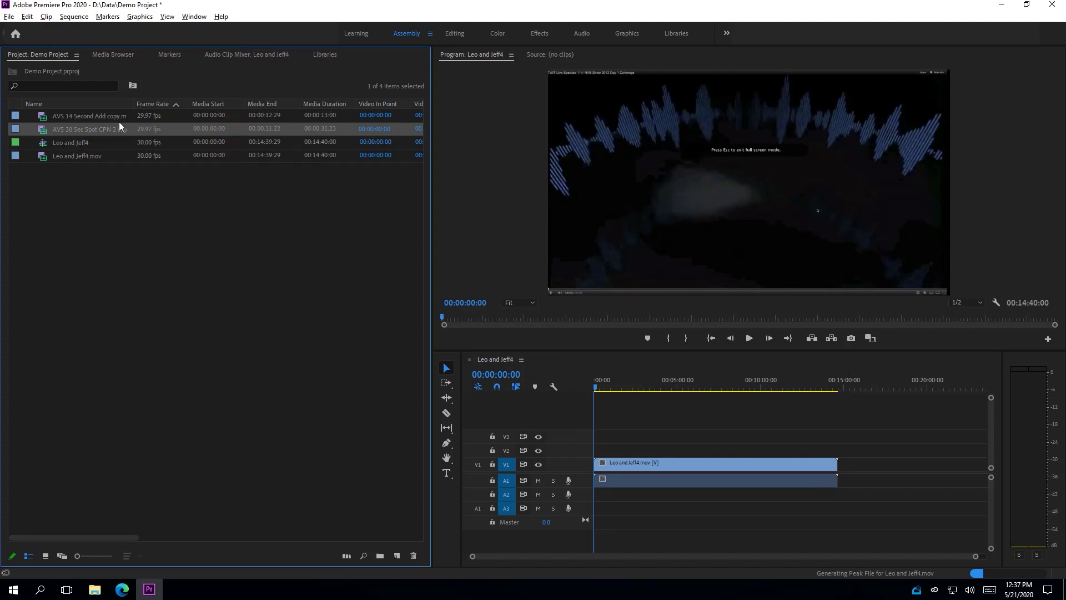
left_click(92, 115)
left_click_drag(84, 115, 841, 472)
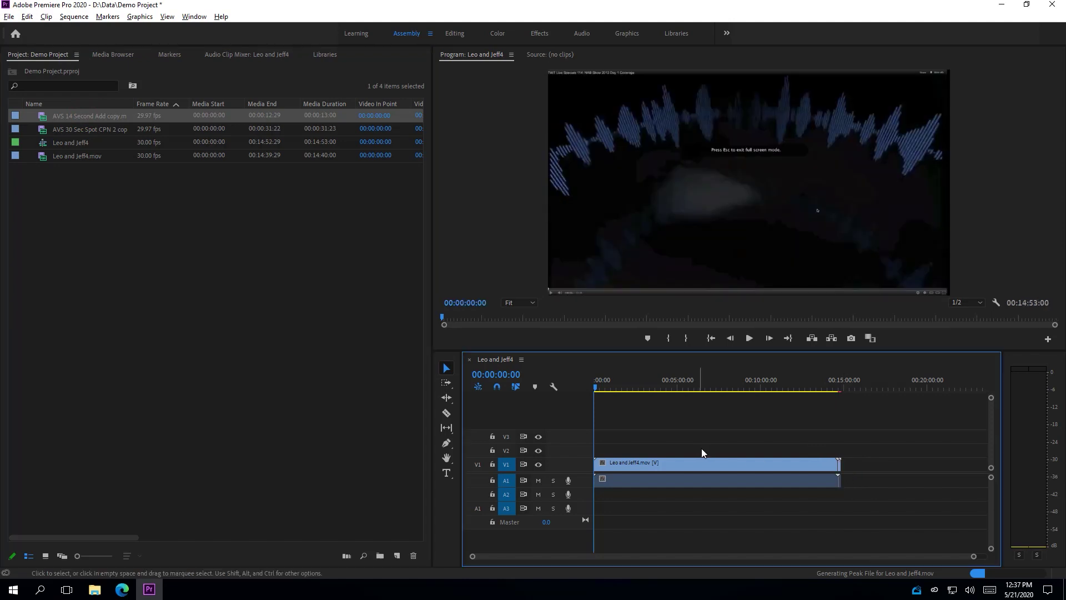
Scrub to about six minutes into the sequence and preview playback briefly.
left_click(678, 461)
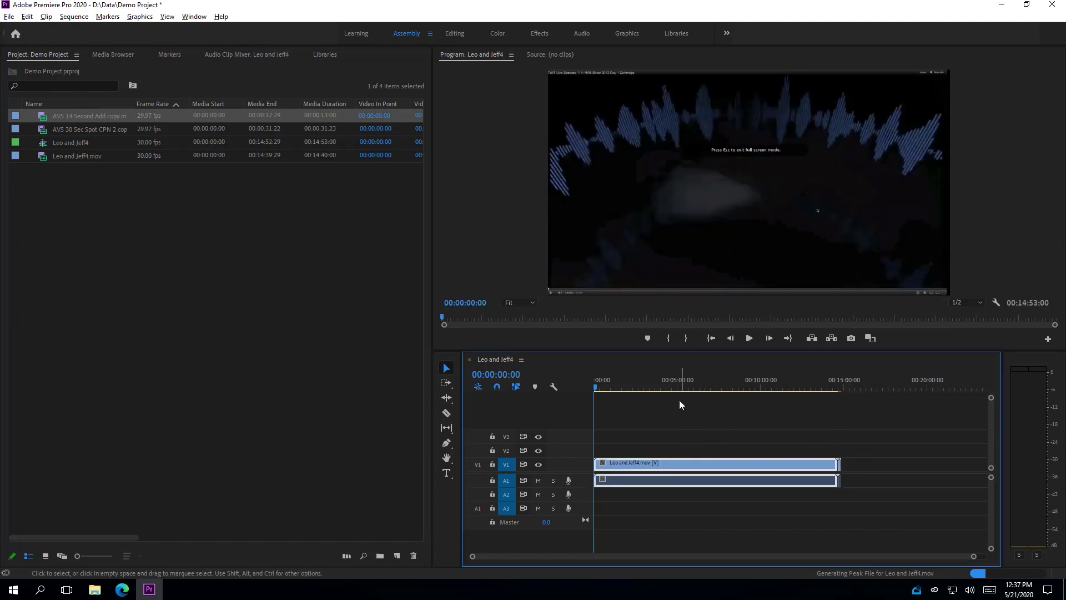
left_click(665, 476)
left_click_drag(595, 384, 698, 394)
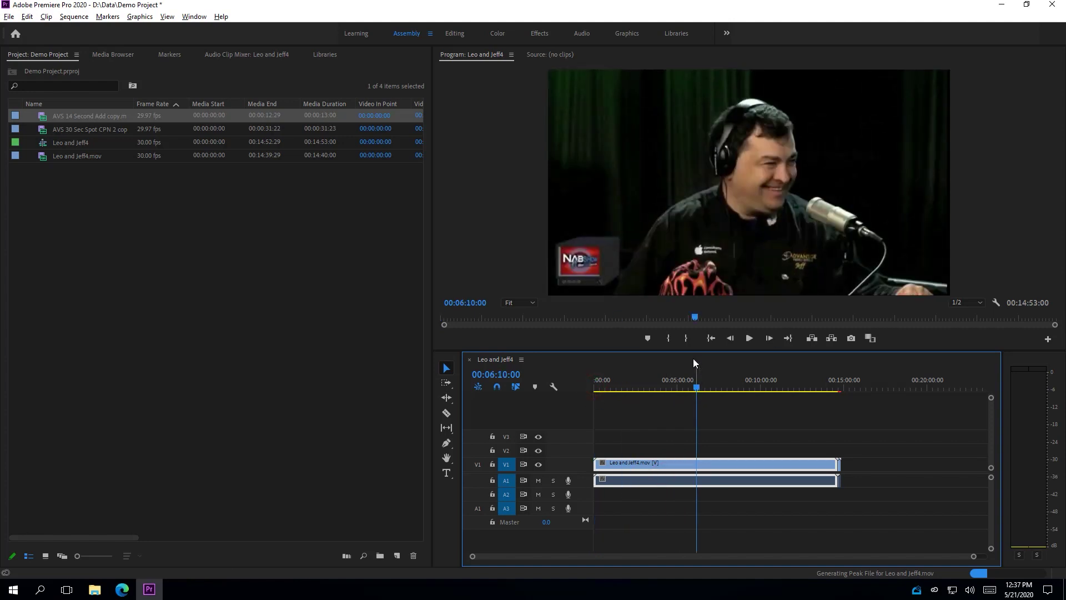
left_click(749, 338)
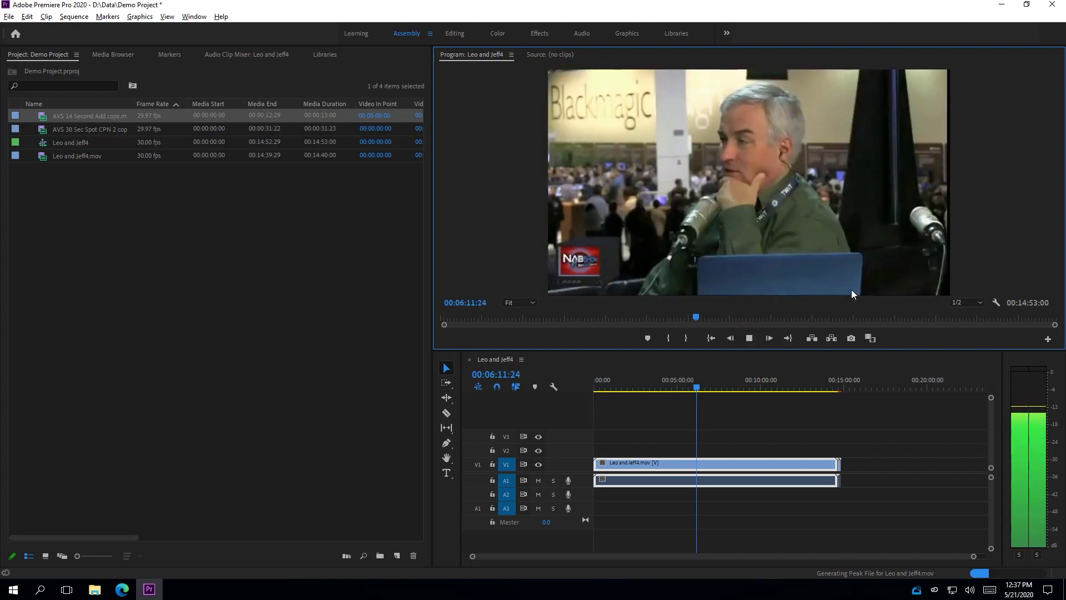
left_click(750, 339)
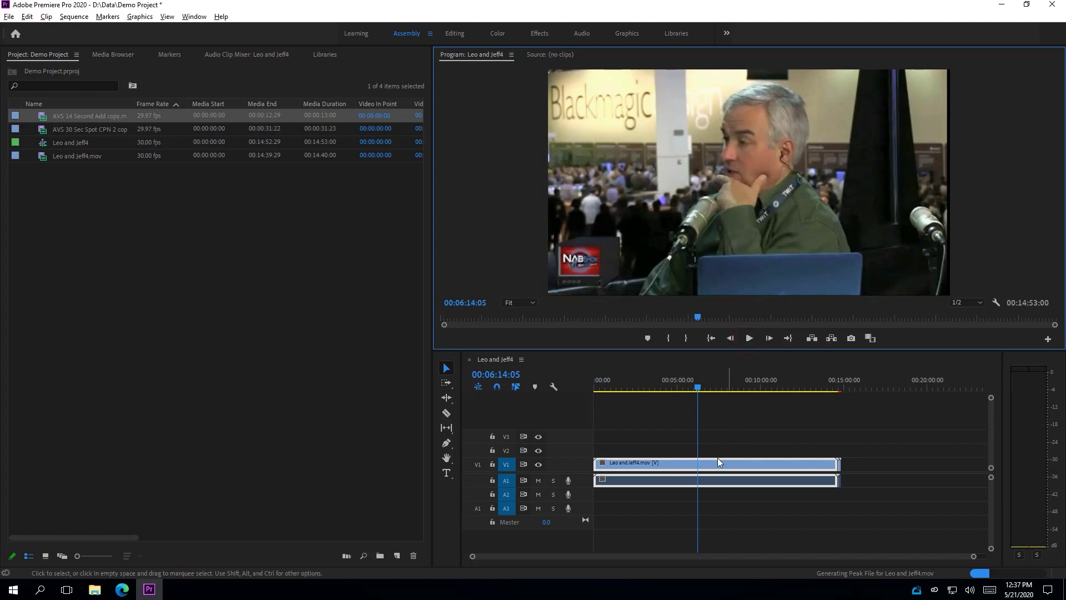
left_click(717, 521)
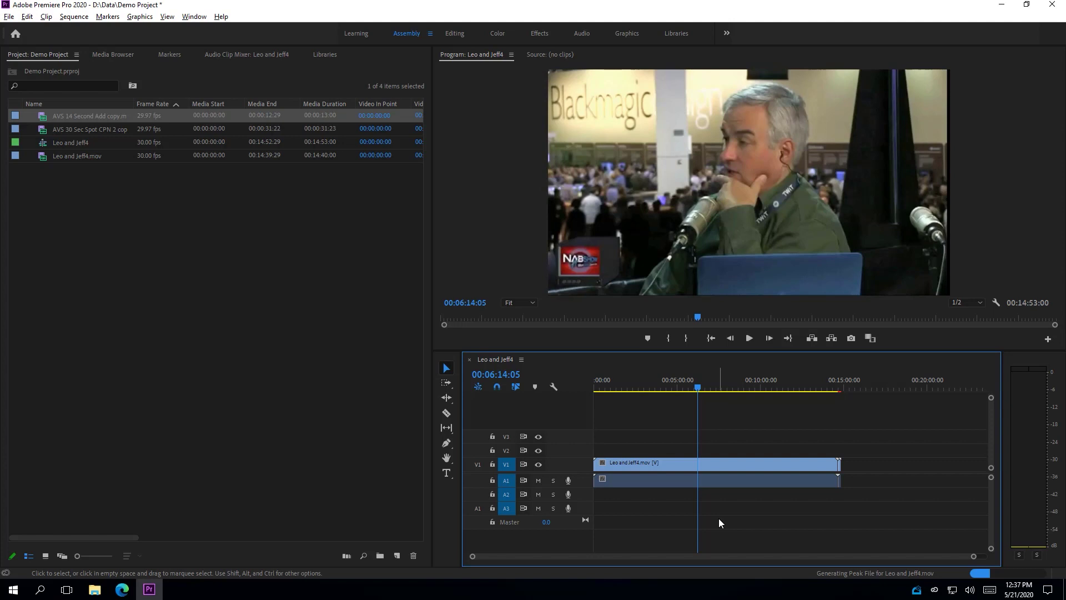
key("alt+f")
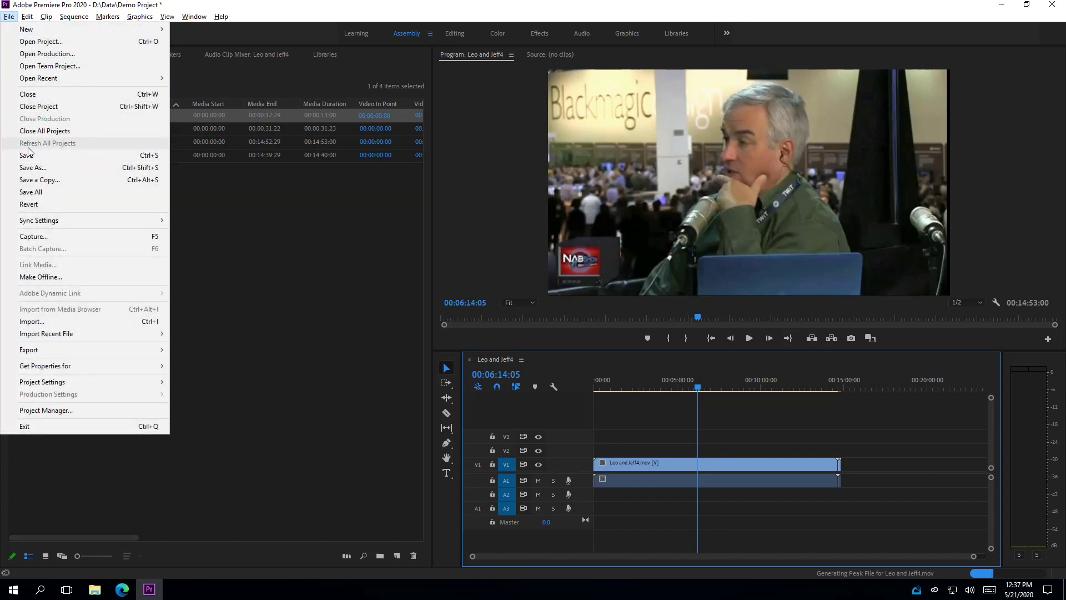
Save the project and check Leo and Jeff4's properties: 21.0 GB size, 1.29 GB on disk.
left_click(28, 156)
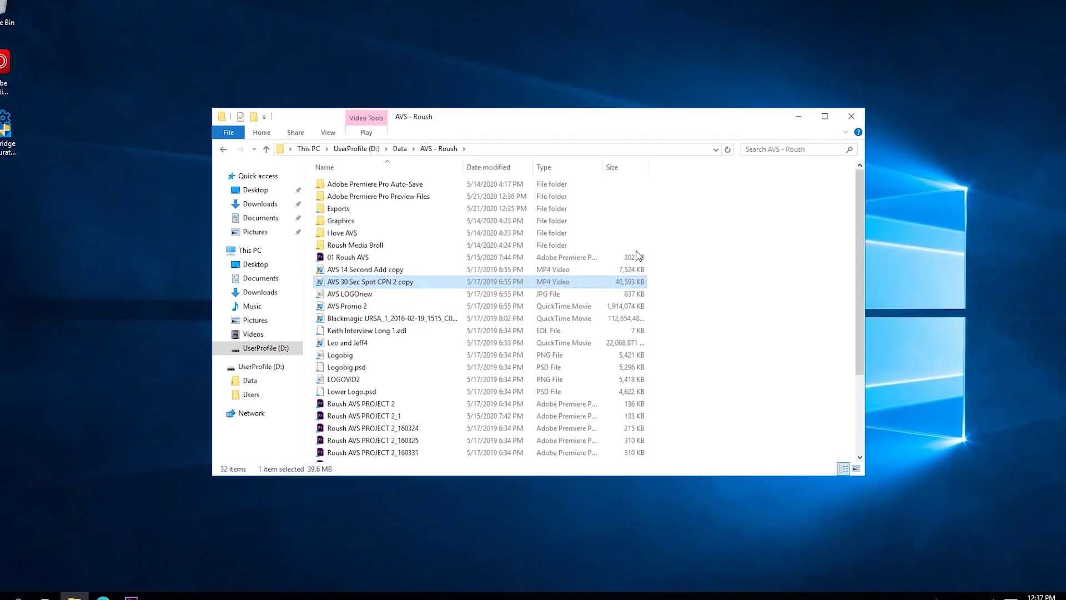
left_click(382, 343)
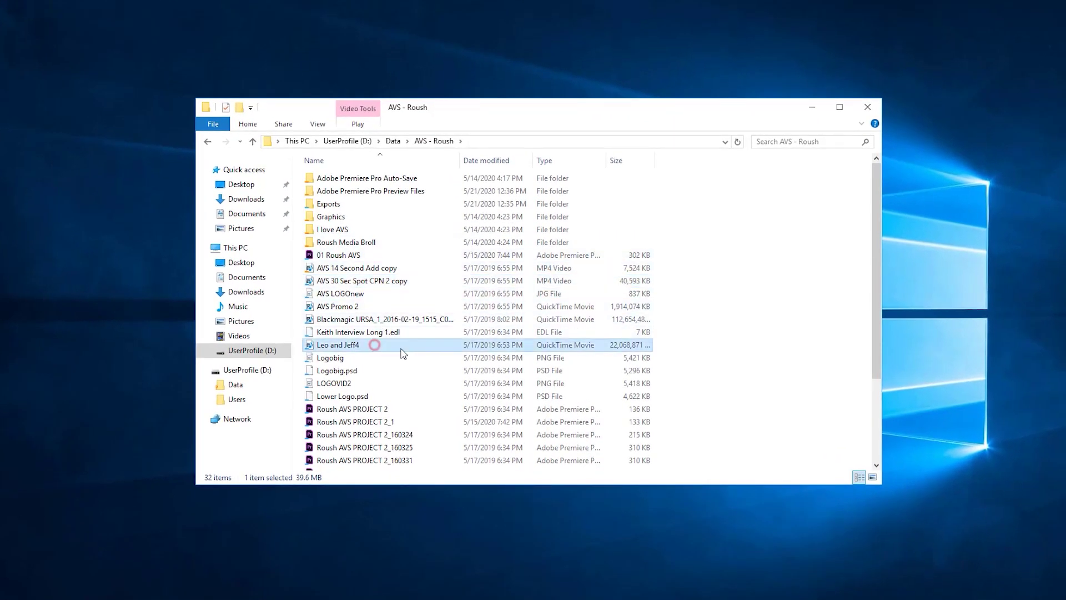
right_click(411, 345)
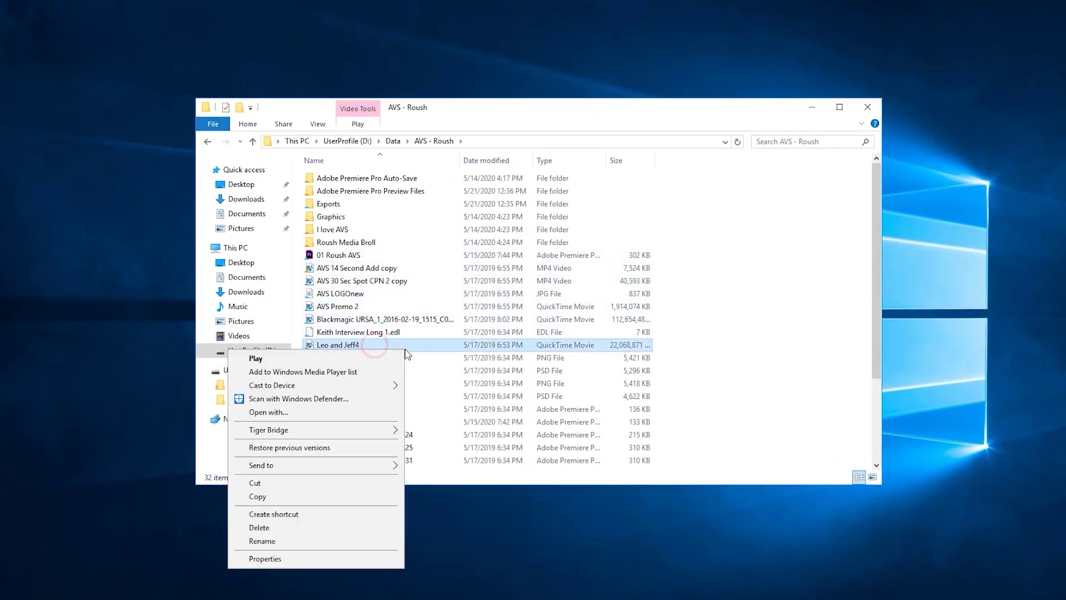
left_click(381, 559)
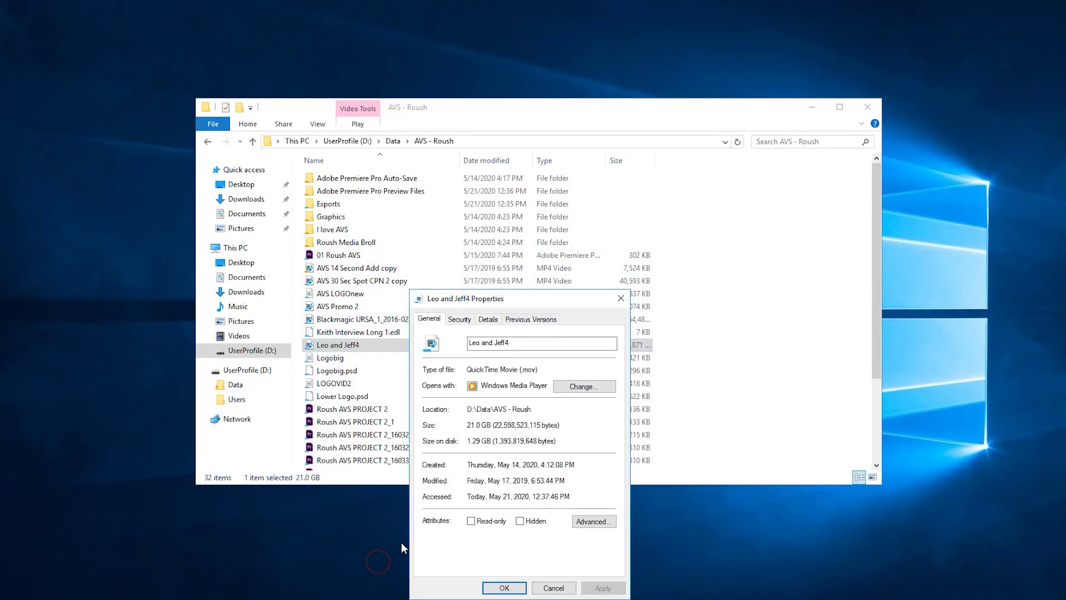
left_click(469, 440)
left_click_drag(469, 440, 490, 440)
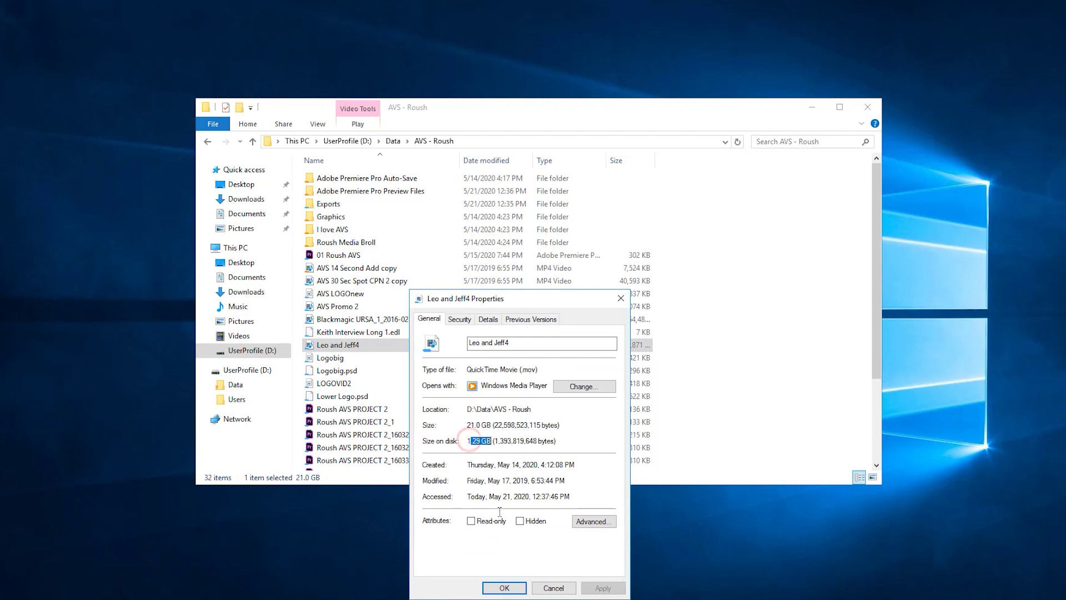
left_click(541, 590)
Check the size and size on disk of AVS 14 Second Add copy.
left_click(369, 267)
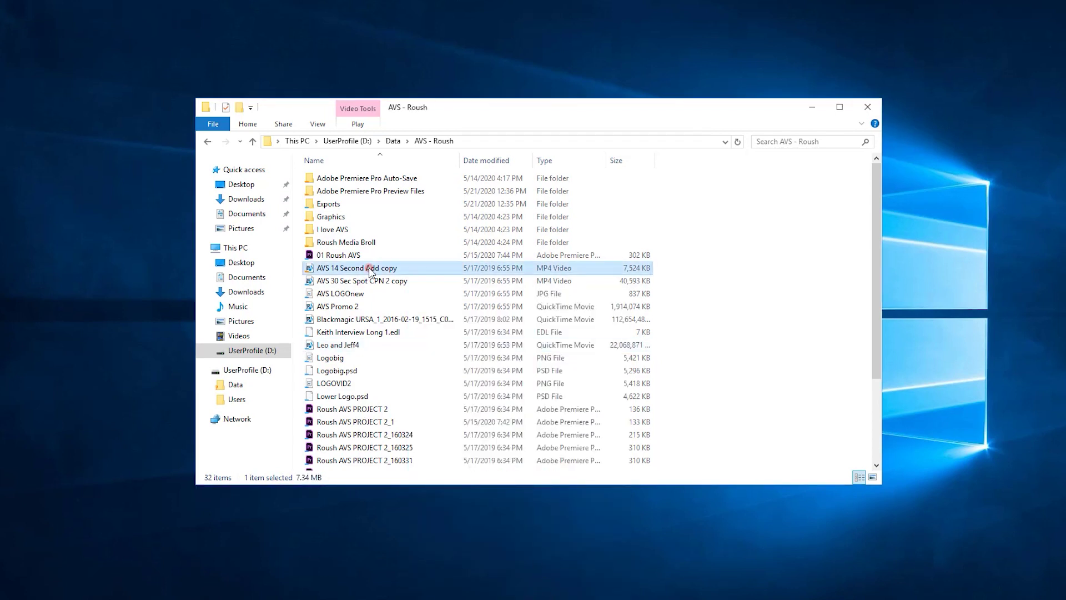
right_click(369, 267)
left_click(341, 478)
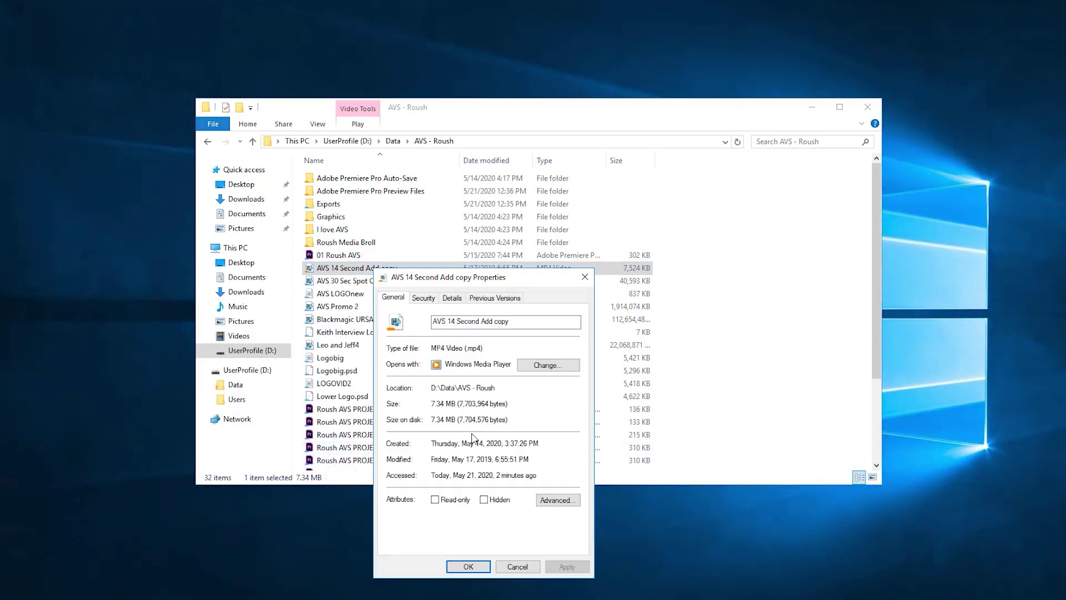
left_click(515, 567)
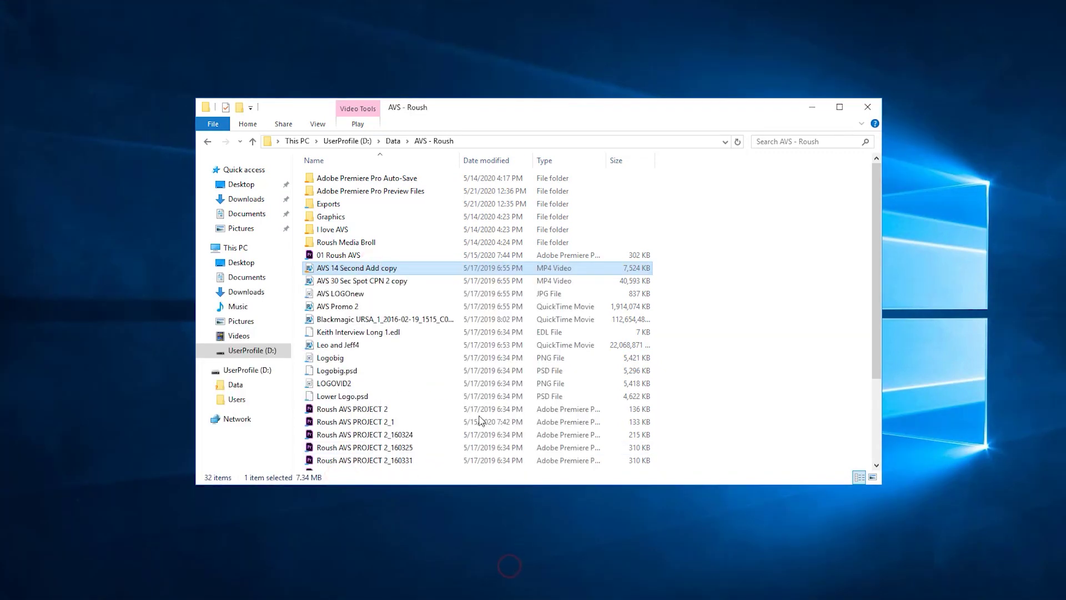
Open the 01 Roush AVS project and drag Leo and Jeff4 onto the end of its sequence.
key("Up")
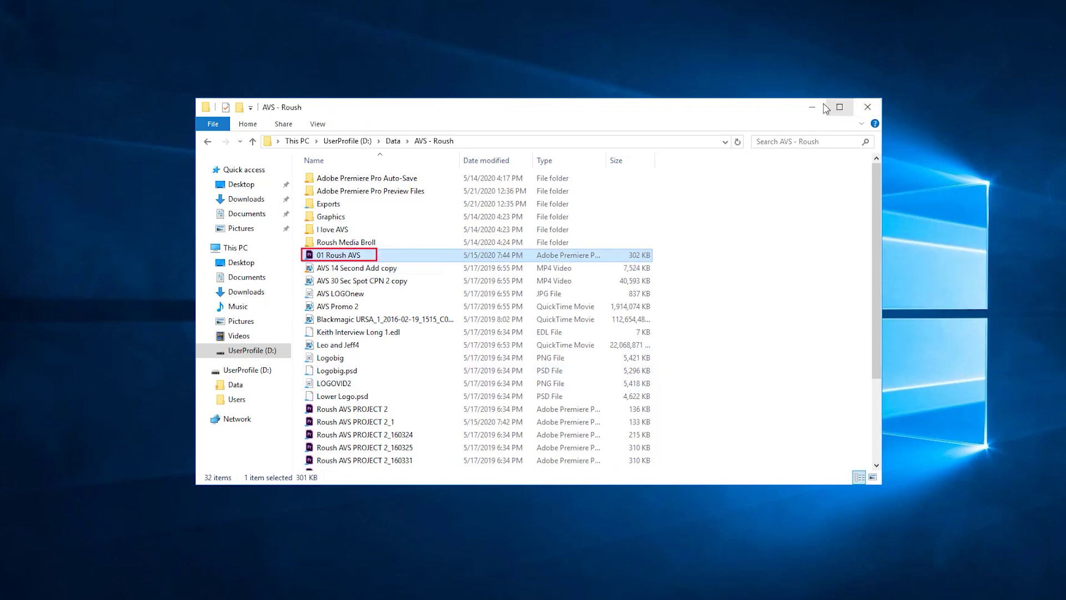
key("Return")
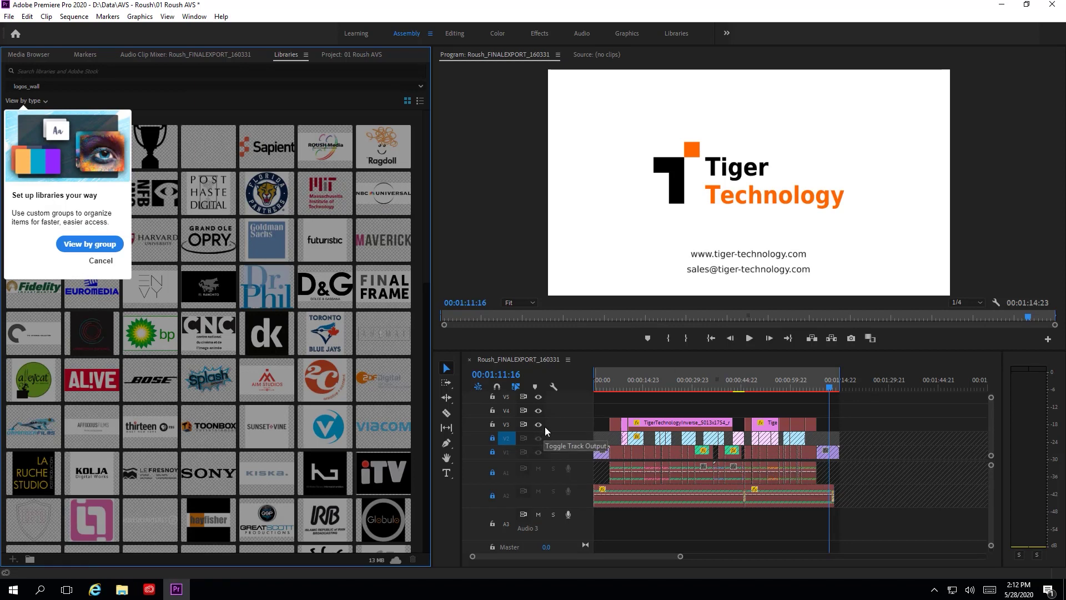
left_click(121, 590)
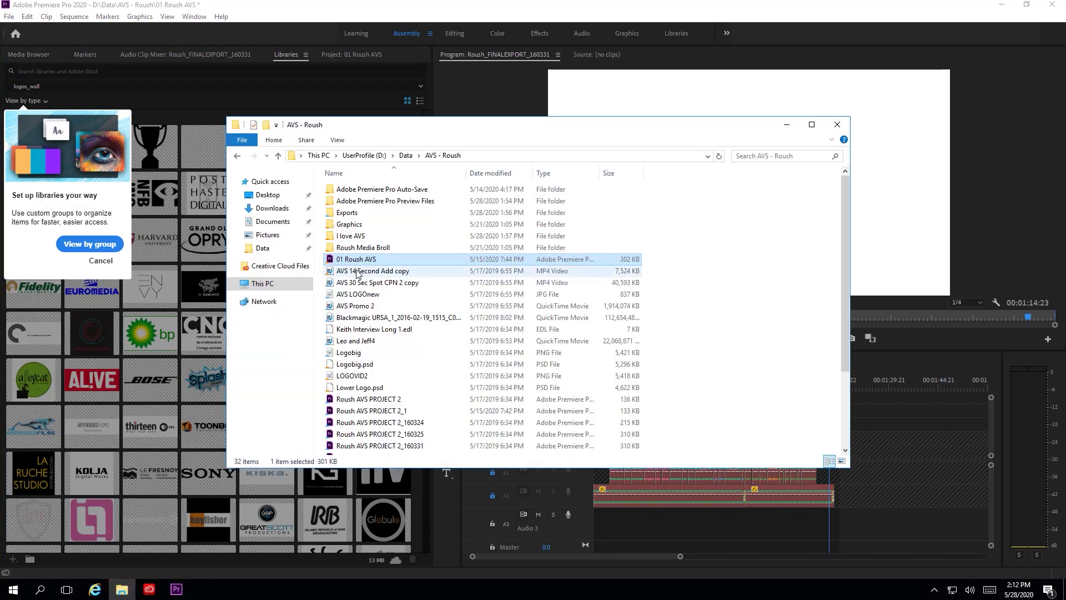
left_click_drag(364, 341, 842, 522)
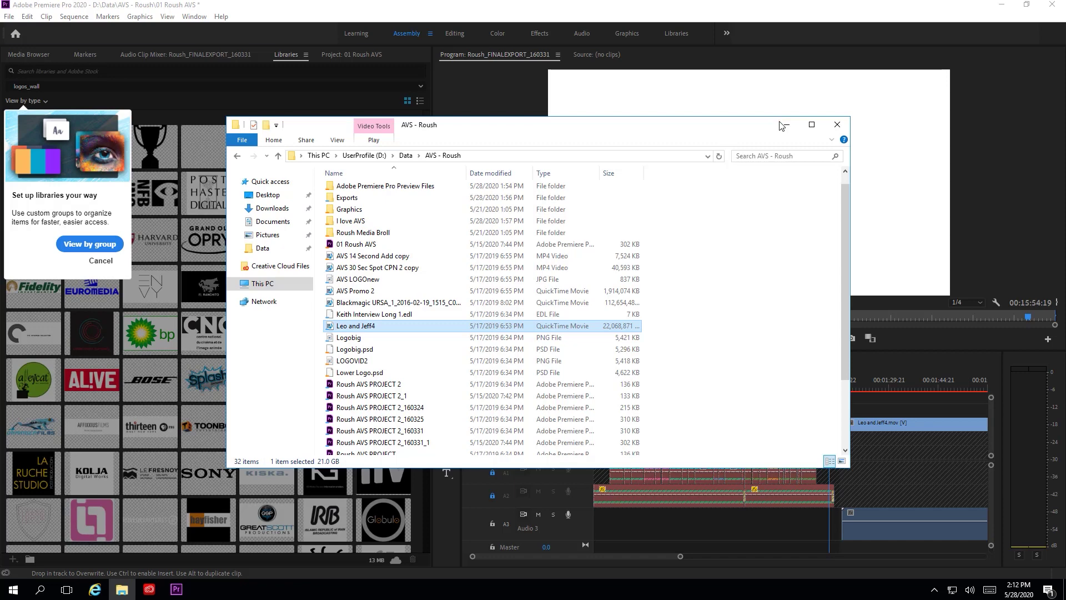
Shift Leo and Jeff4 16 frames earlier, preview it, then close Premiere saving the project.
left_click(781, 125)
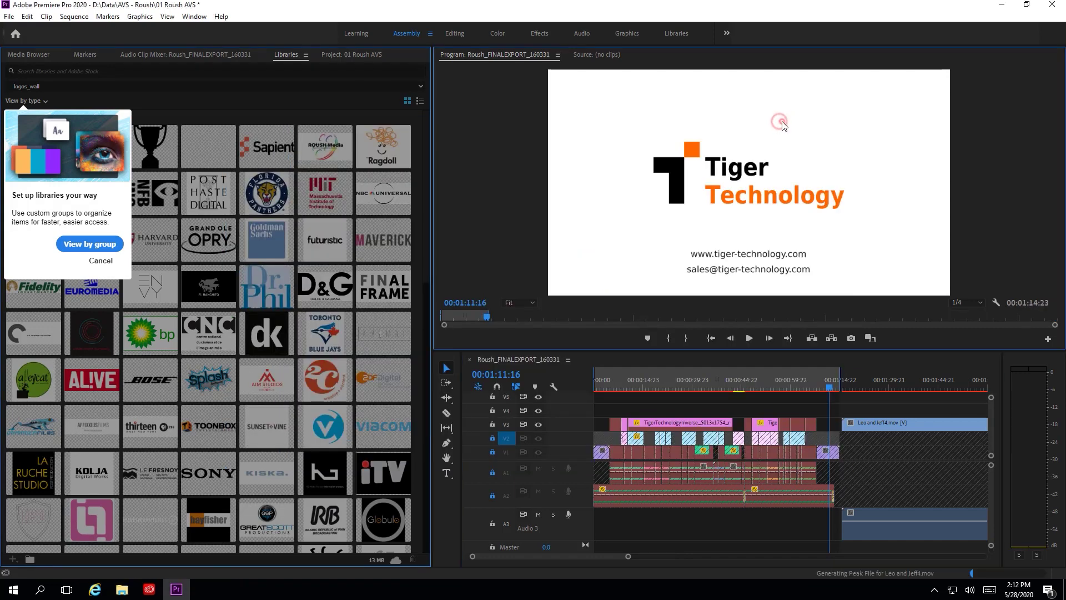
left_click_drag(860, 429, 858, 428)
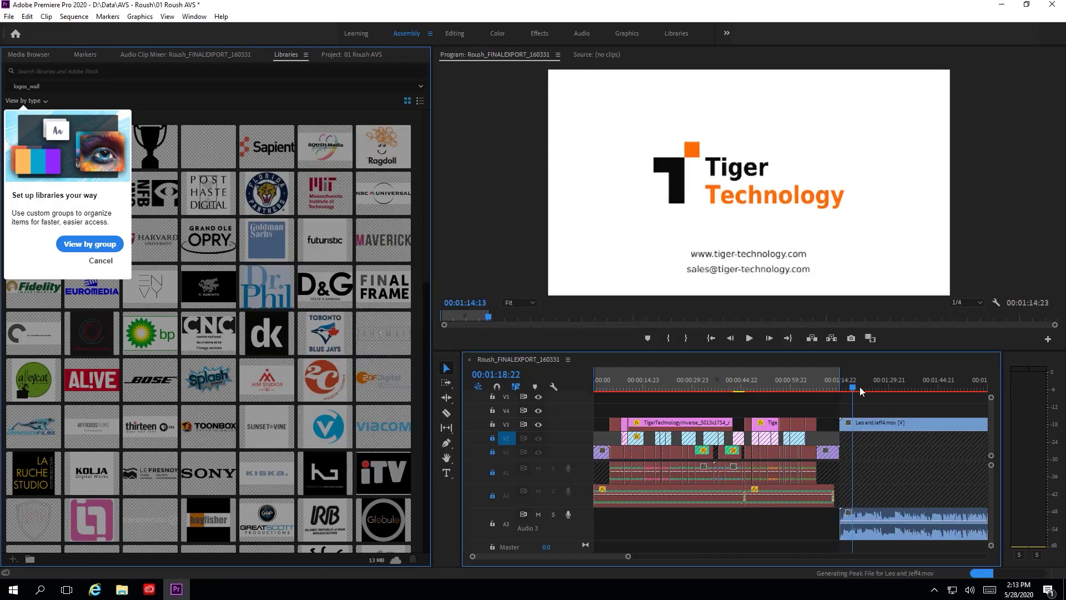
left_click(892, 383)
left_click(751, 337)
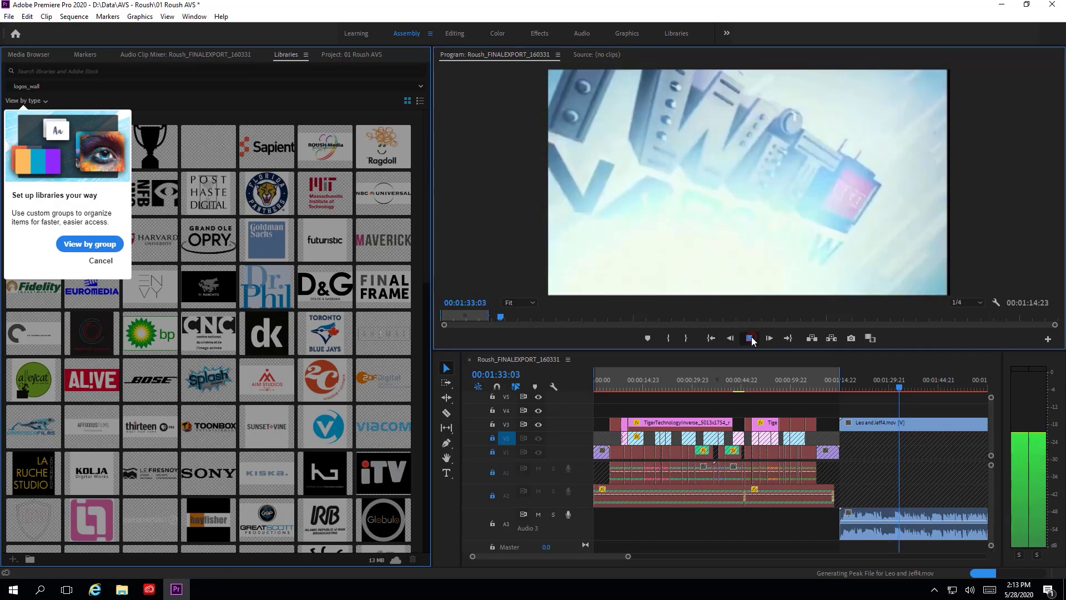
left_click(751, 337)
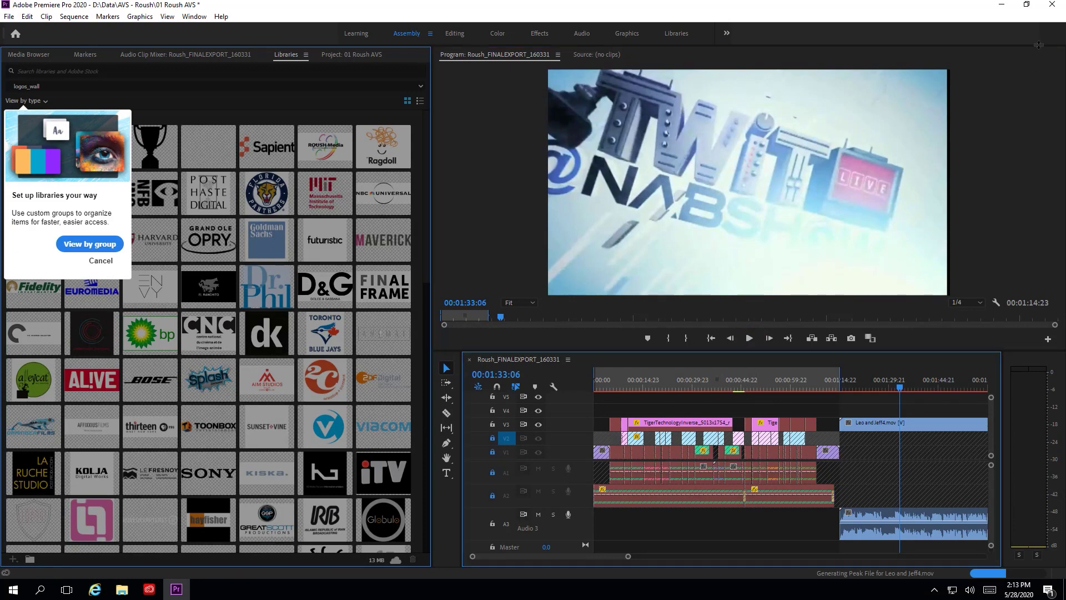
left_click(1052, 5)
left_click(485, 304)
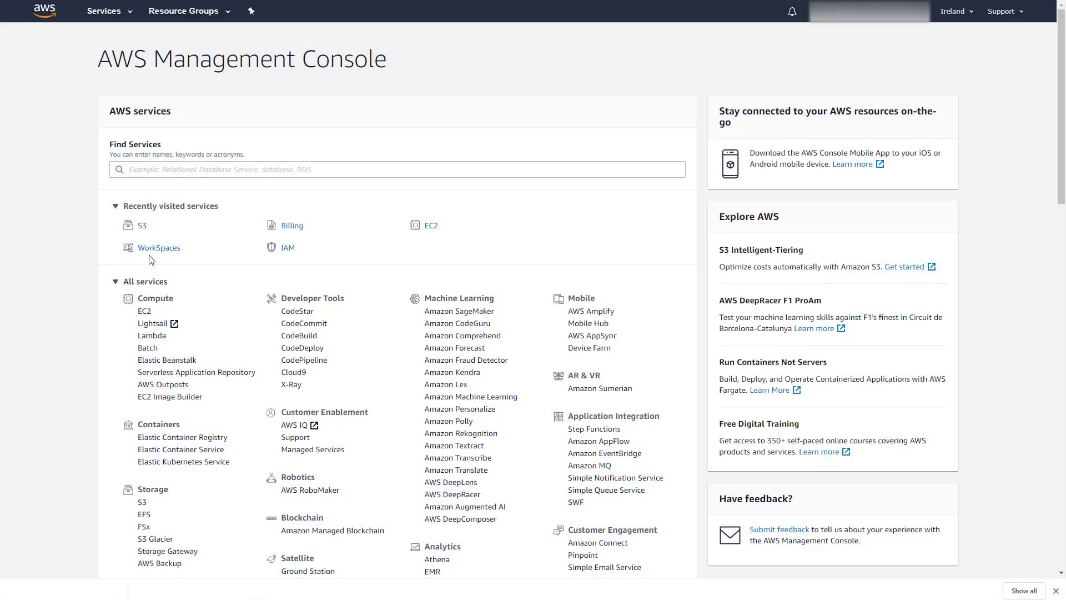
Select the existing Performance WorkSpace and permanently remove it via Actions > Remove WorkSpaces.
left_click(151, 252)
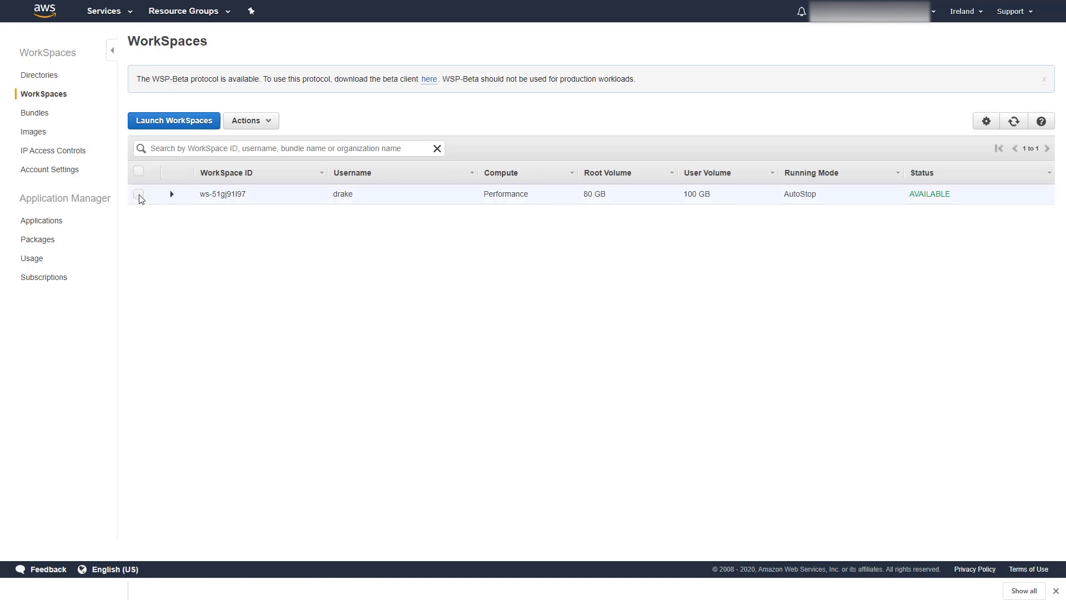
left_click(139, 194)
left_click(172, 196)
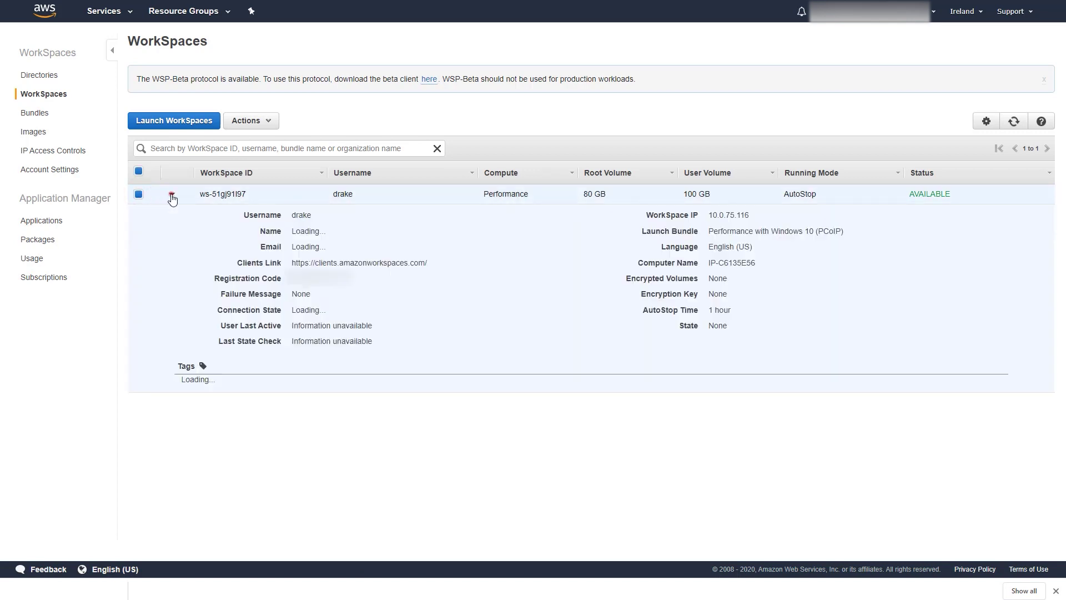
left_click(240, 125)
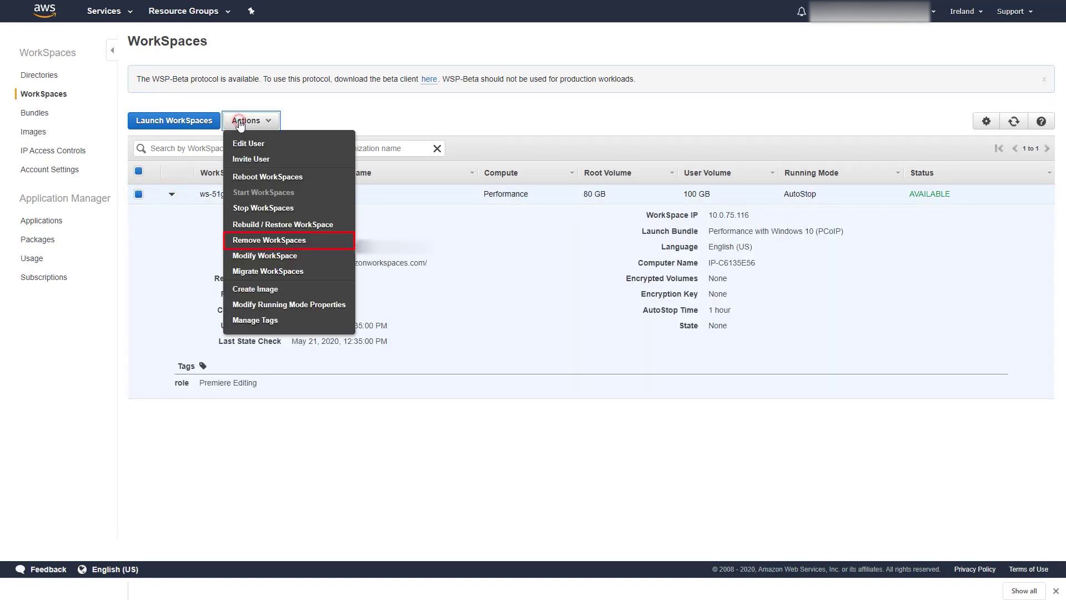
left_click(261, 240)
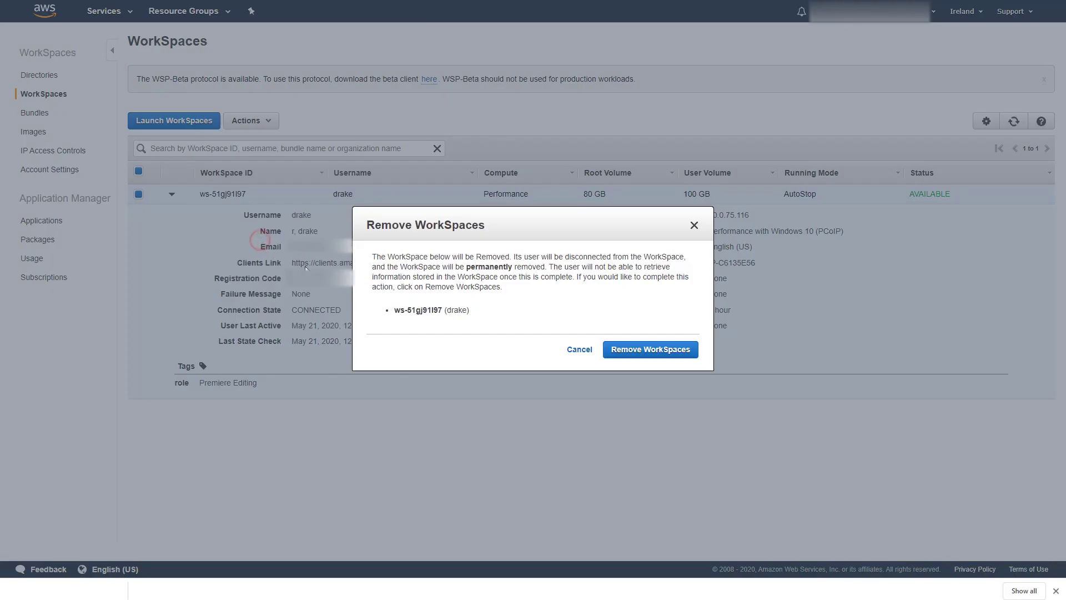
left_click(622, 349)
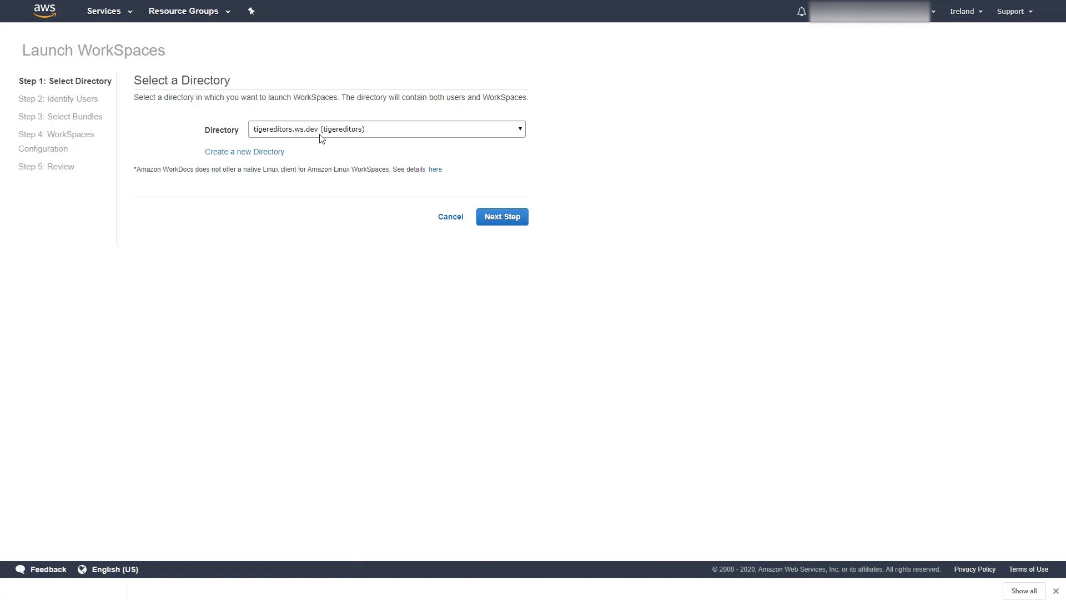
Add the found directory user and launch their WorkSpace on the TT-Pr-Br-Performance bundle, then view its details.
left_click(488, 217)
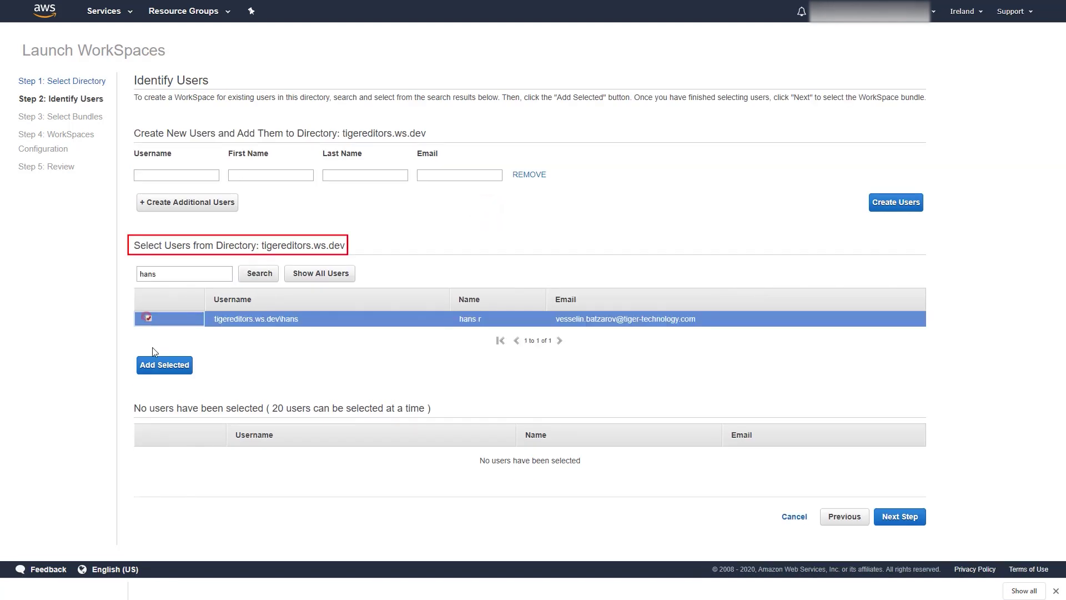
left_click(164, 365)
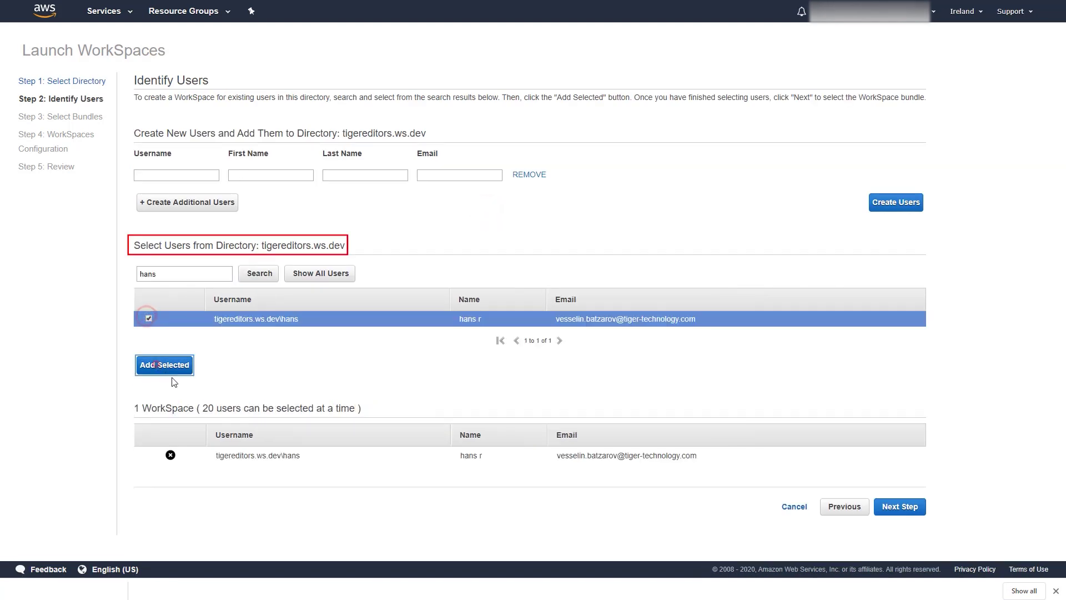
left_click(898, 506)
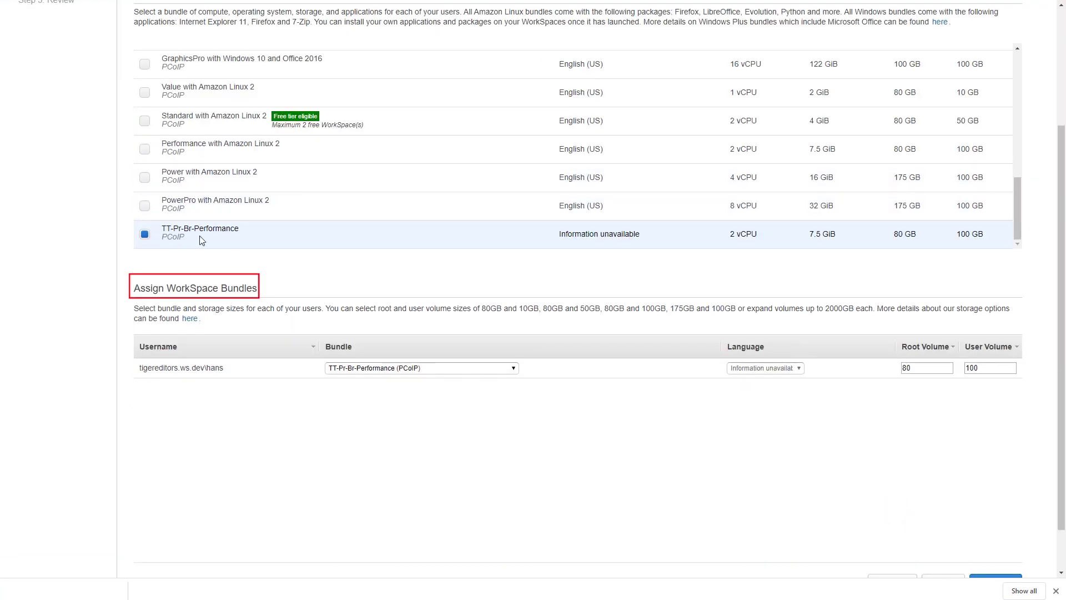
scroll(915, 336, "down", 2)
left_click(996, 527)
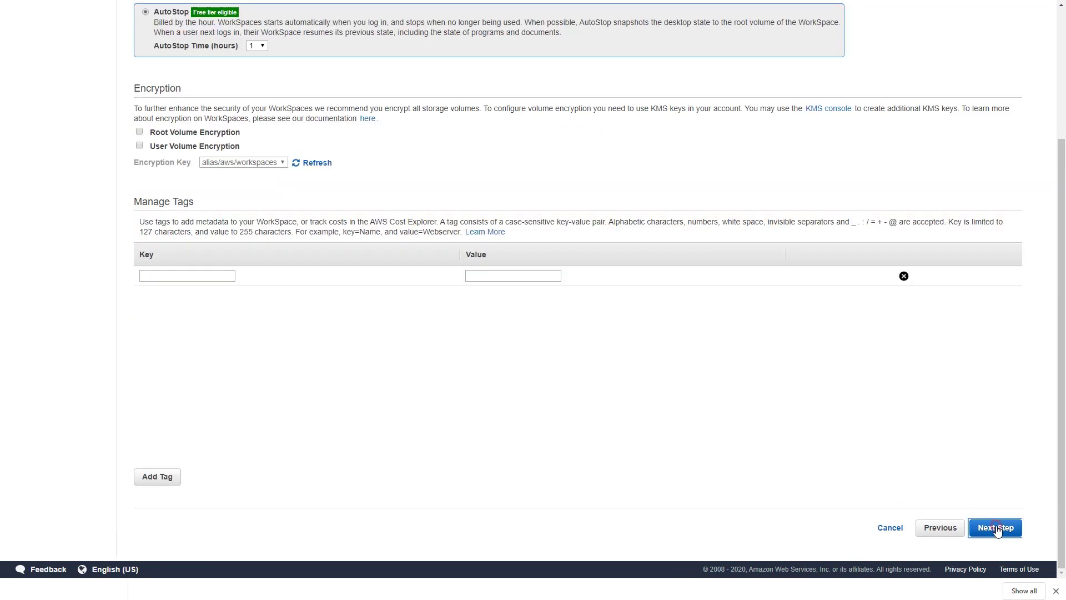
scroll(801, 333, "up", 3)
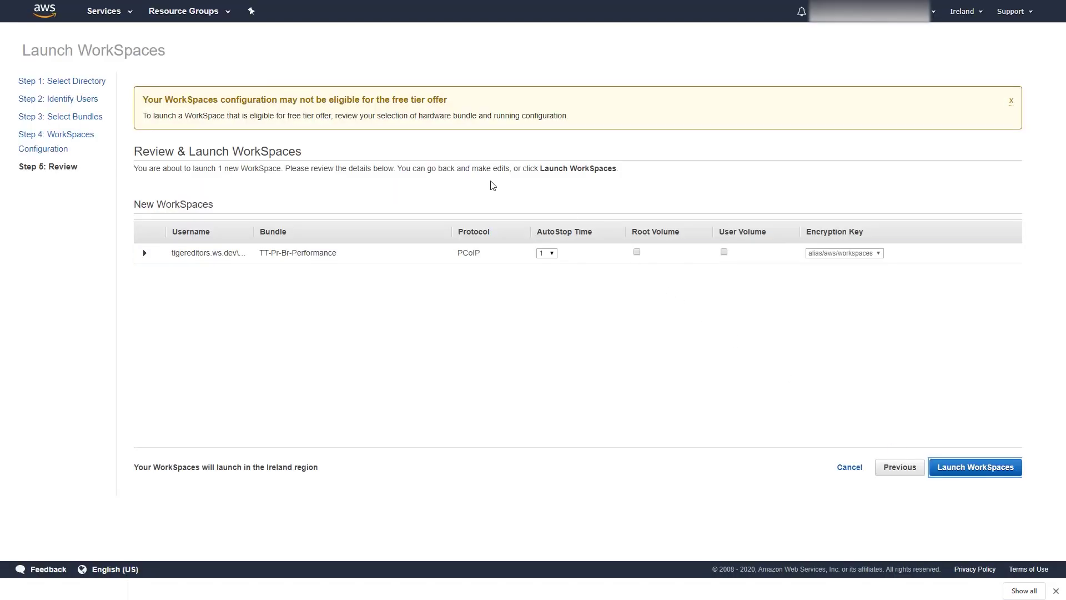
left_click(952, 466)
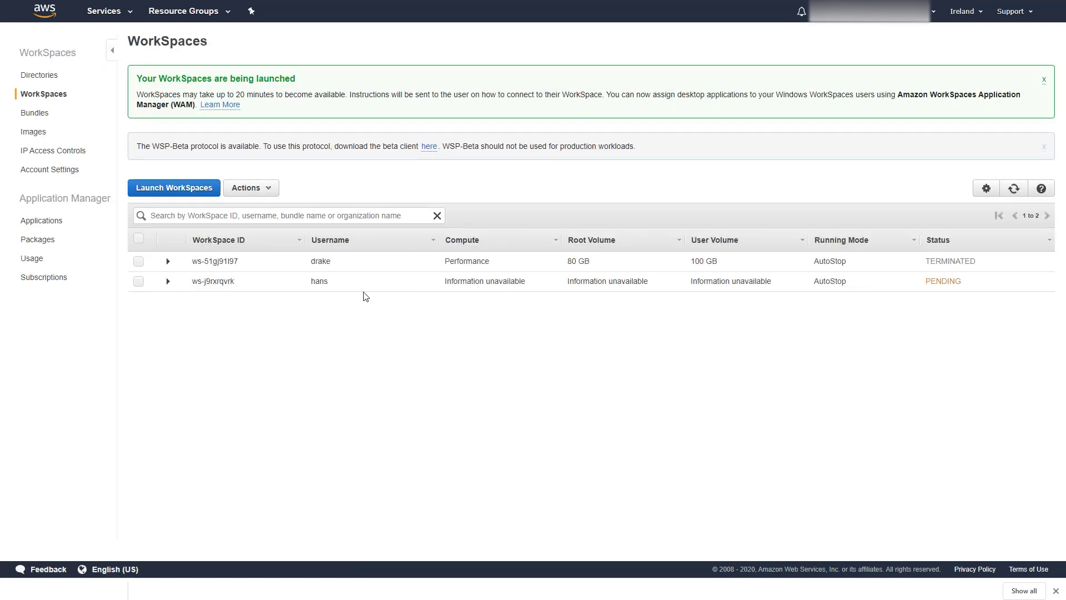
left_click(168, 281)
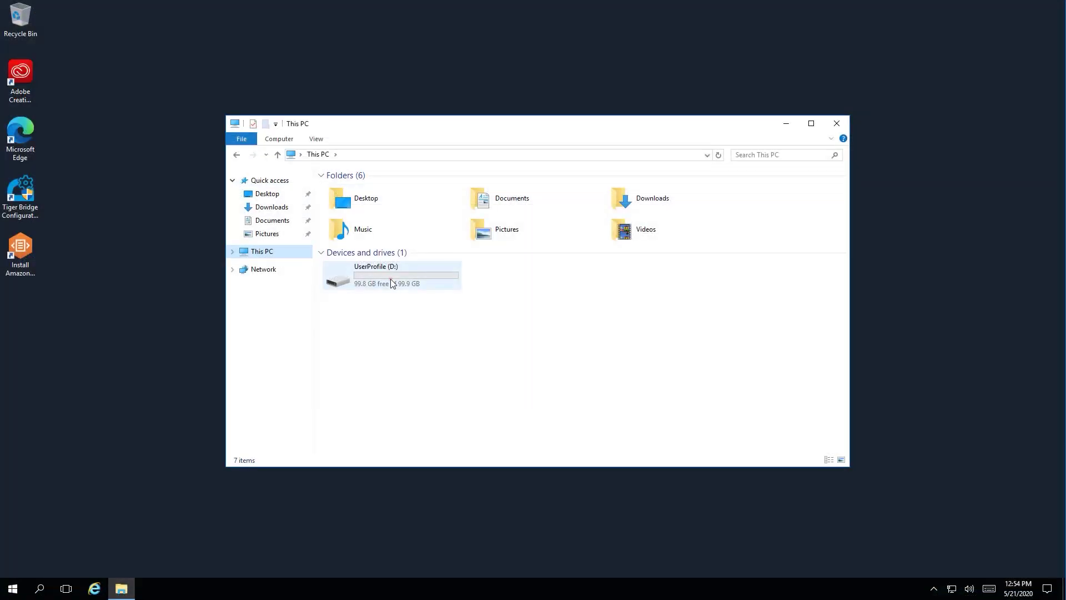
Create a Data2 folder on drive D: and add it as a Tiger Bridge replication source.
double_click(389, 279)
right_click(271, 215)
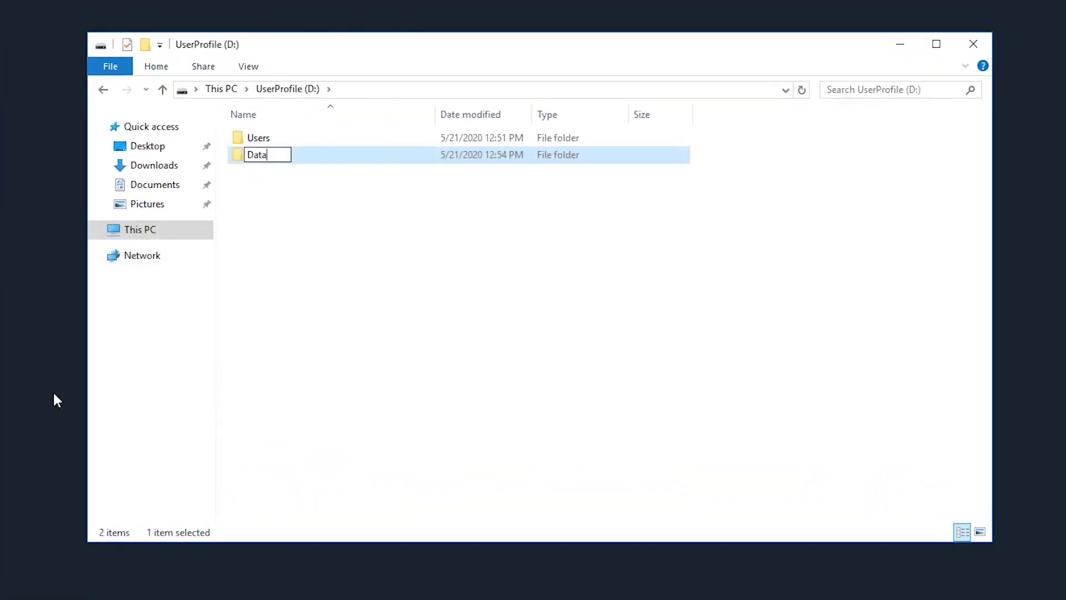
key("Return")
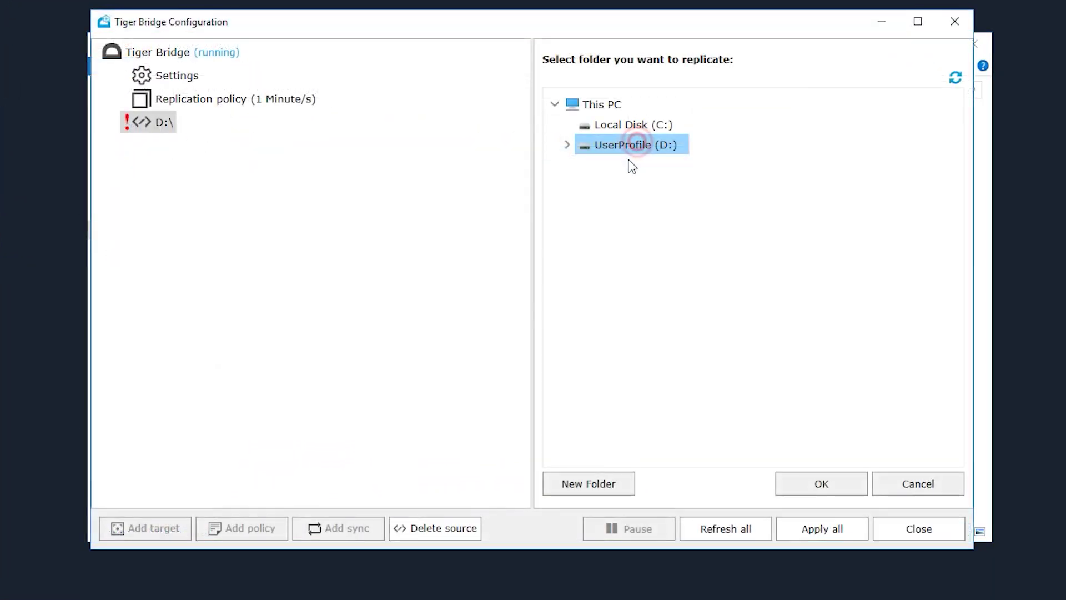
left_click(629, 145)
left_click(623, 184)
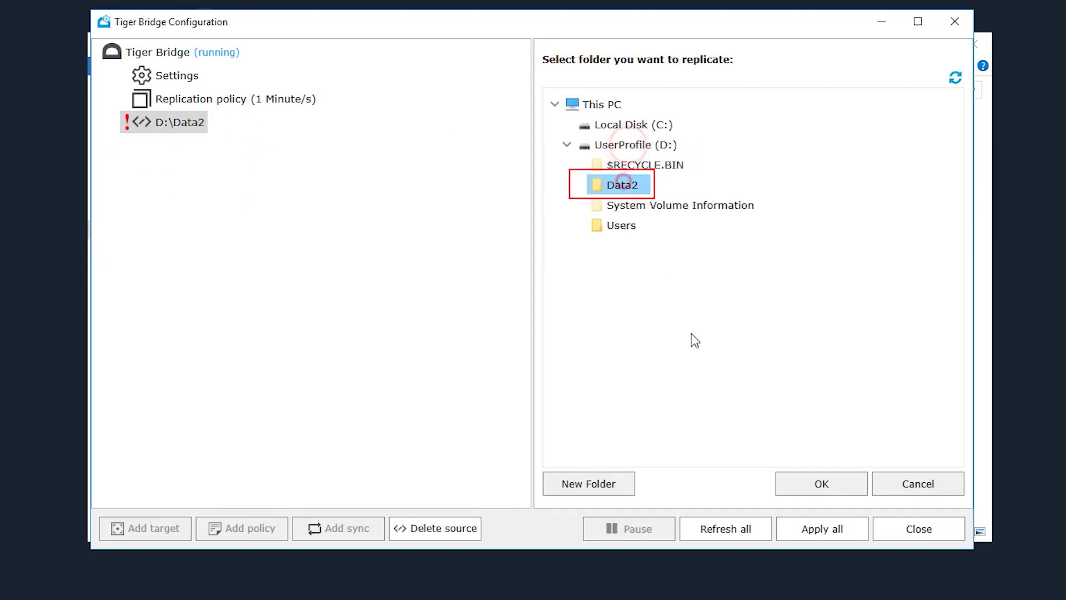
left_click(799, 488)
left_click(685, 331)
Link Data2 to the tt-demo-media Amazon S3 bucket as its target and resume the service.
left_click(161, 526)
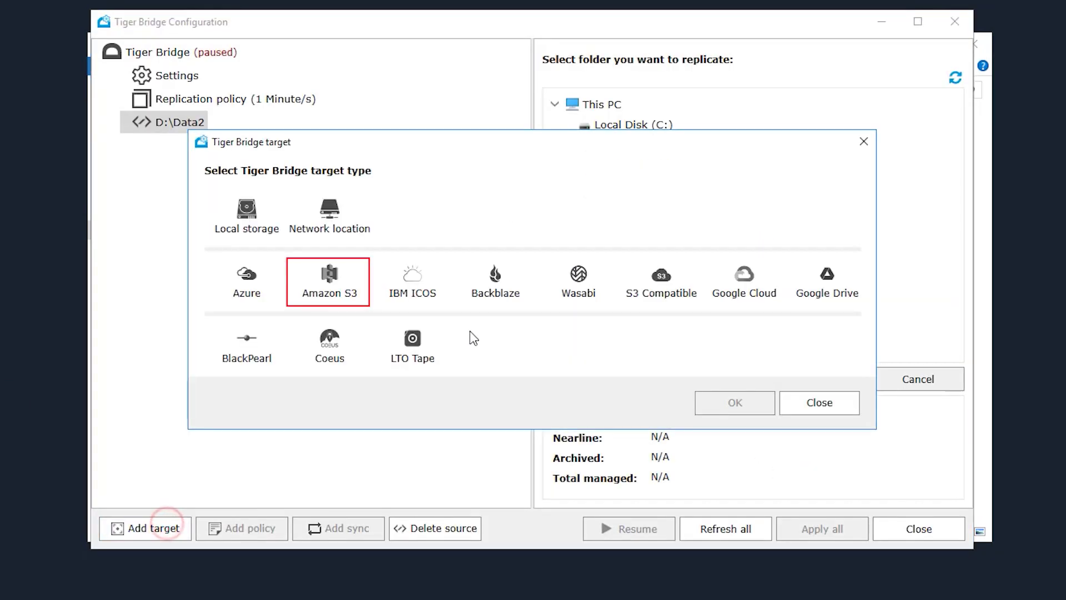
left_click(331, 283)
left_click(763, 403)
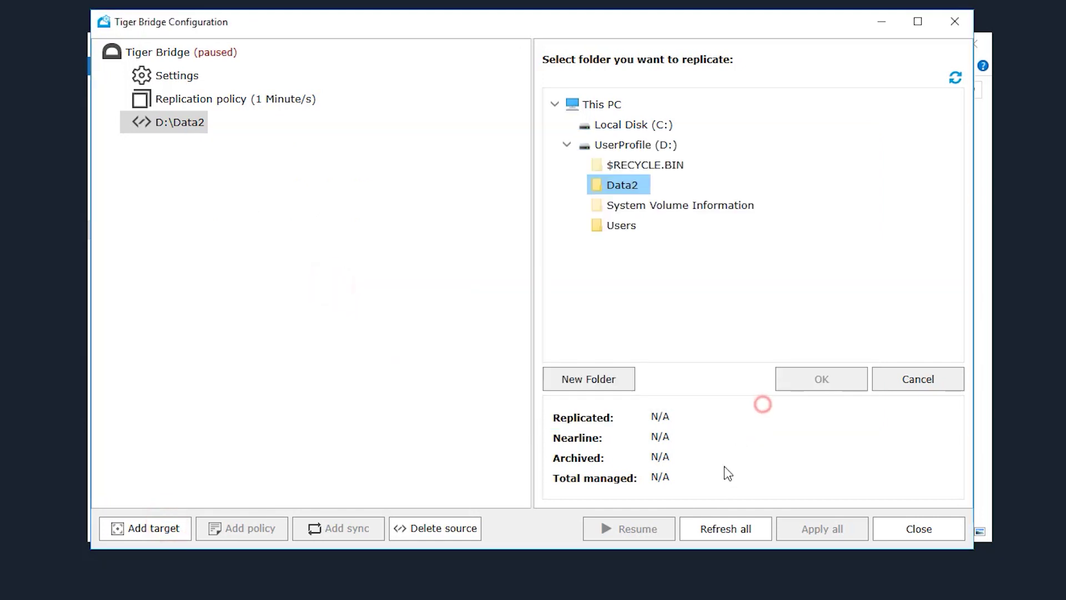
left_click(888, 356)
left_click(832, 493)
left_click(615, 531)
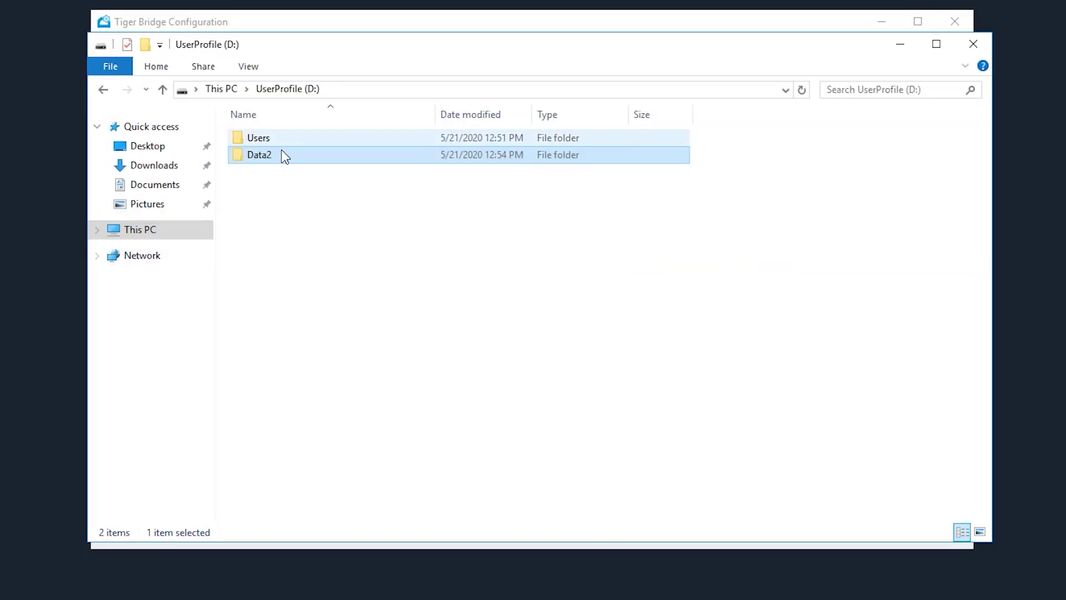
Open the 01 Roush AVS project from Data2 > AVS - Roush in Premiere Pro.
double_click(281, 155)
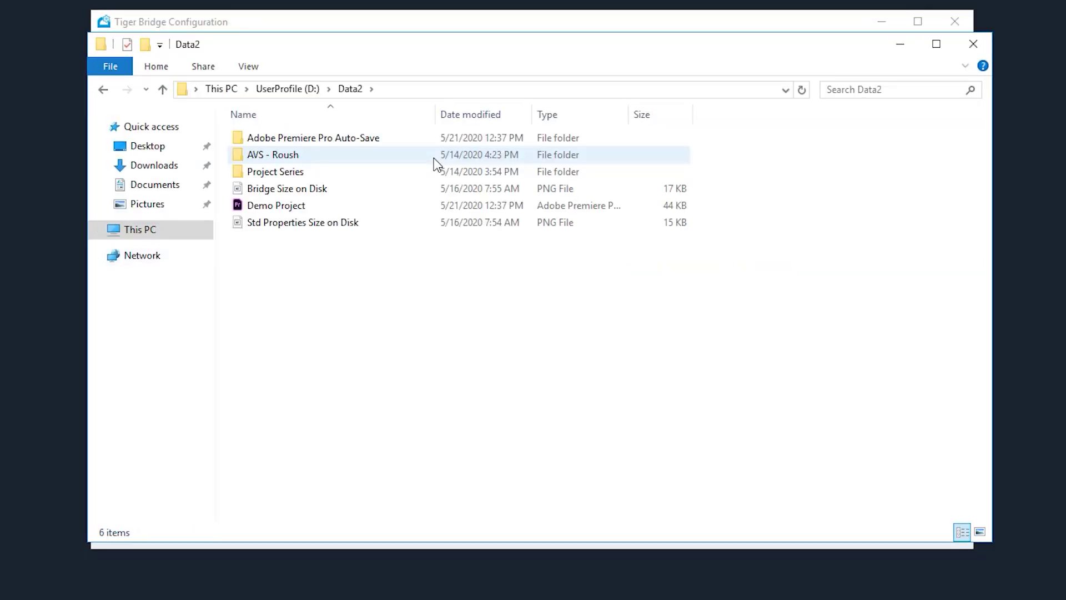
left_click(262, 154)
double_click(269, 158)
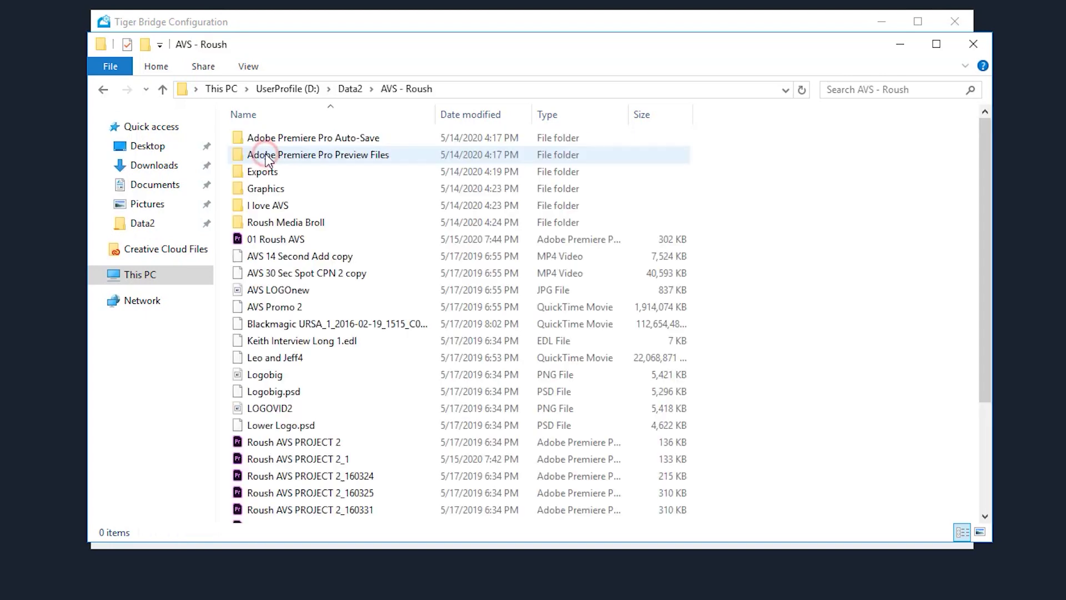
left_click(291, 239)
double_click(301, 240)
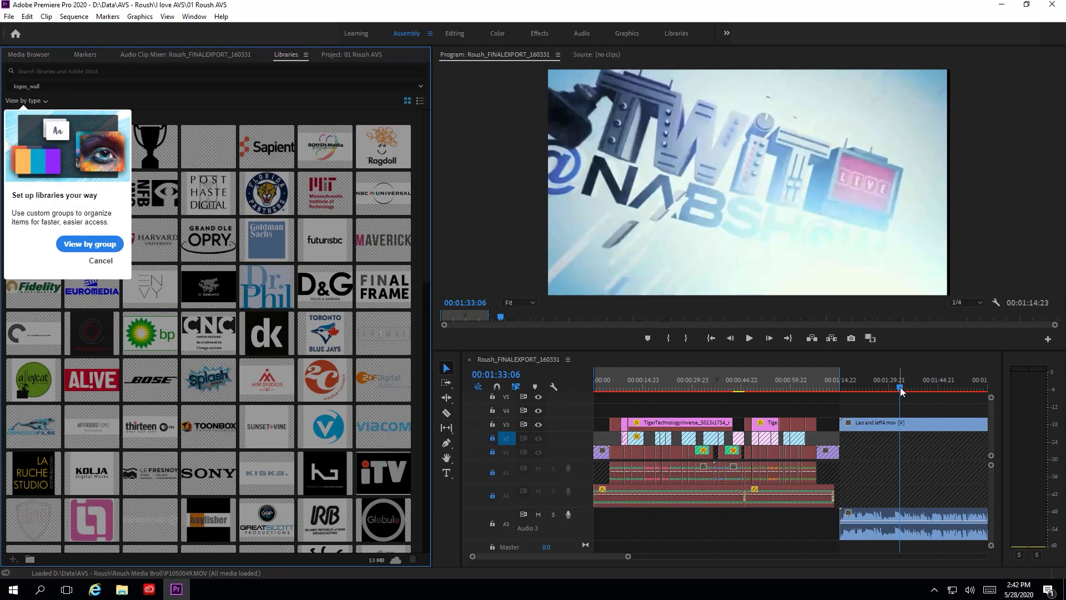
Play the Roush_FINALEXPORT_160331 sequence from a few seconds in to check the Leo and Jeff4 clip.
left_click_drag(901, 389, 915, 388)
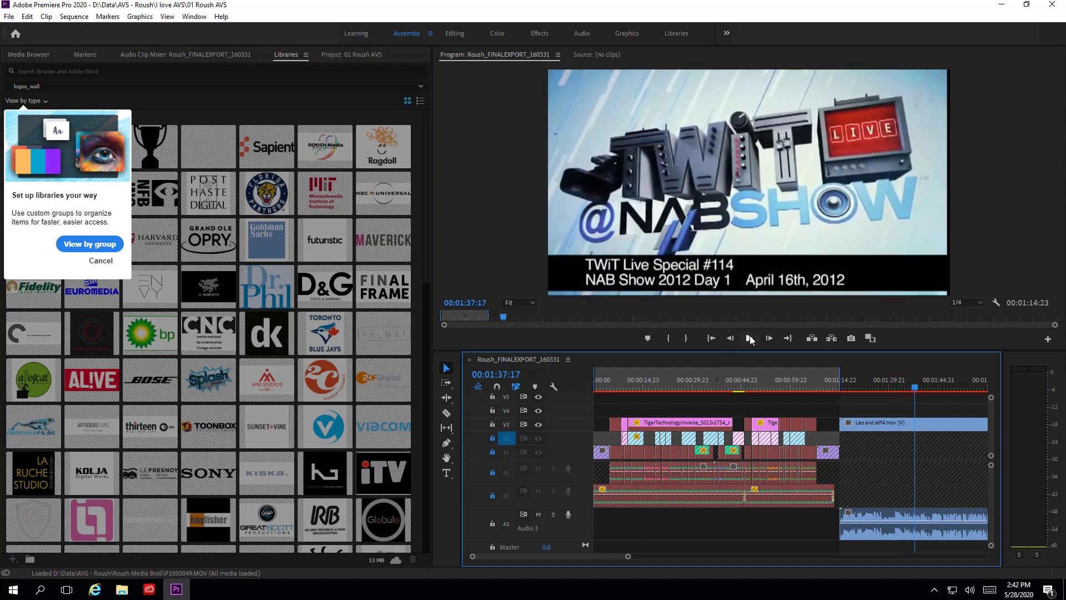
left_click(750, 337)
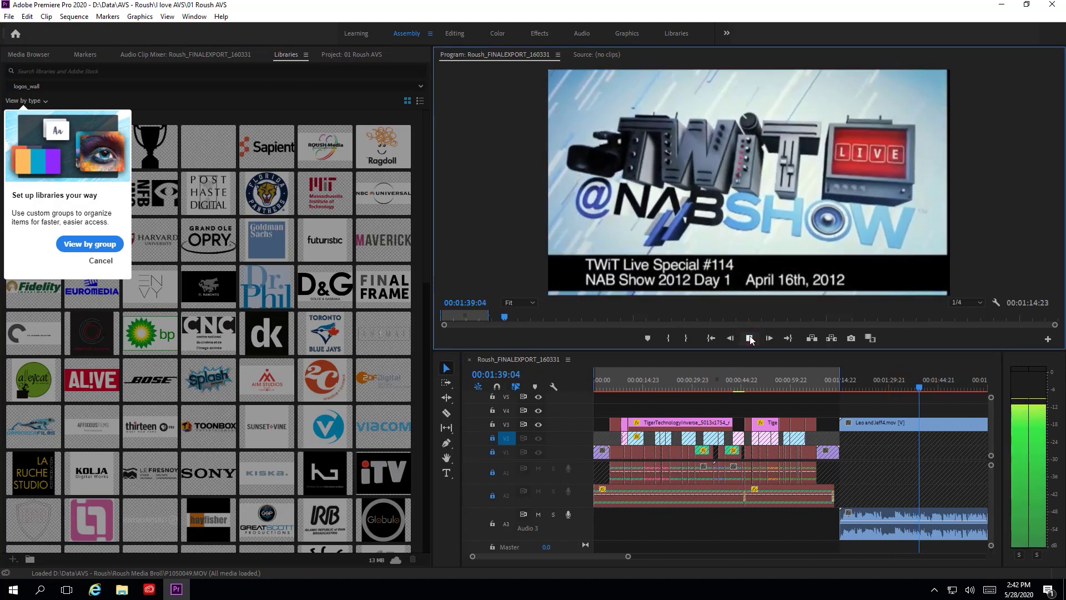
left_click(750, 338)
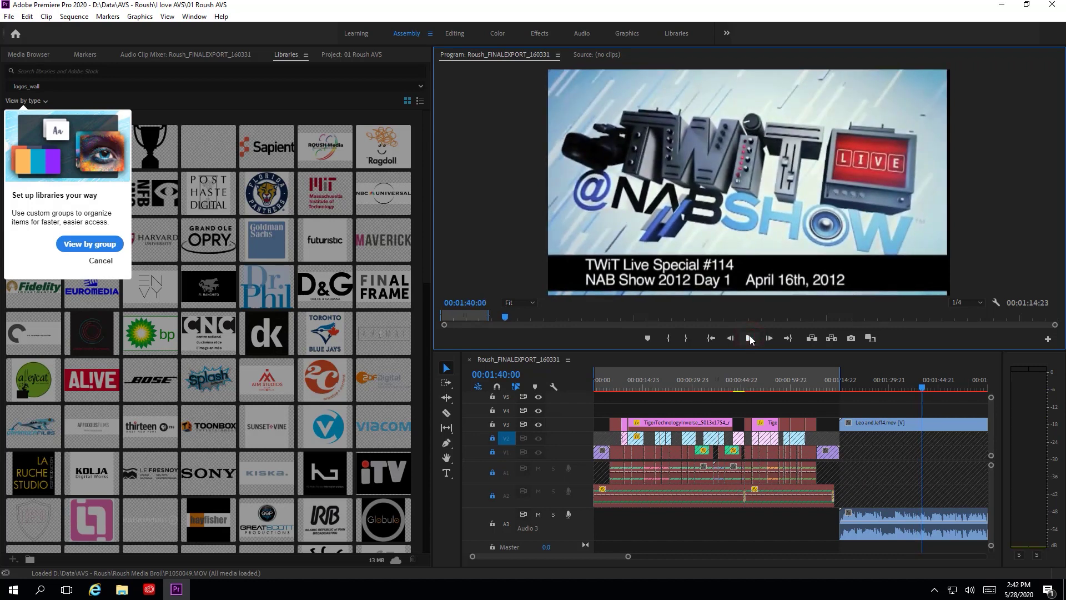